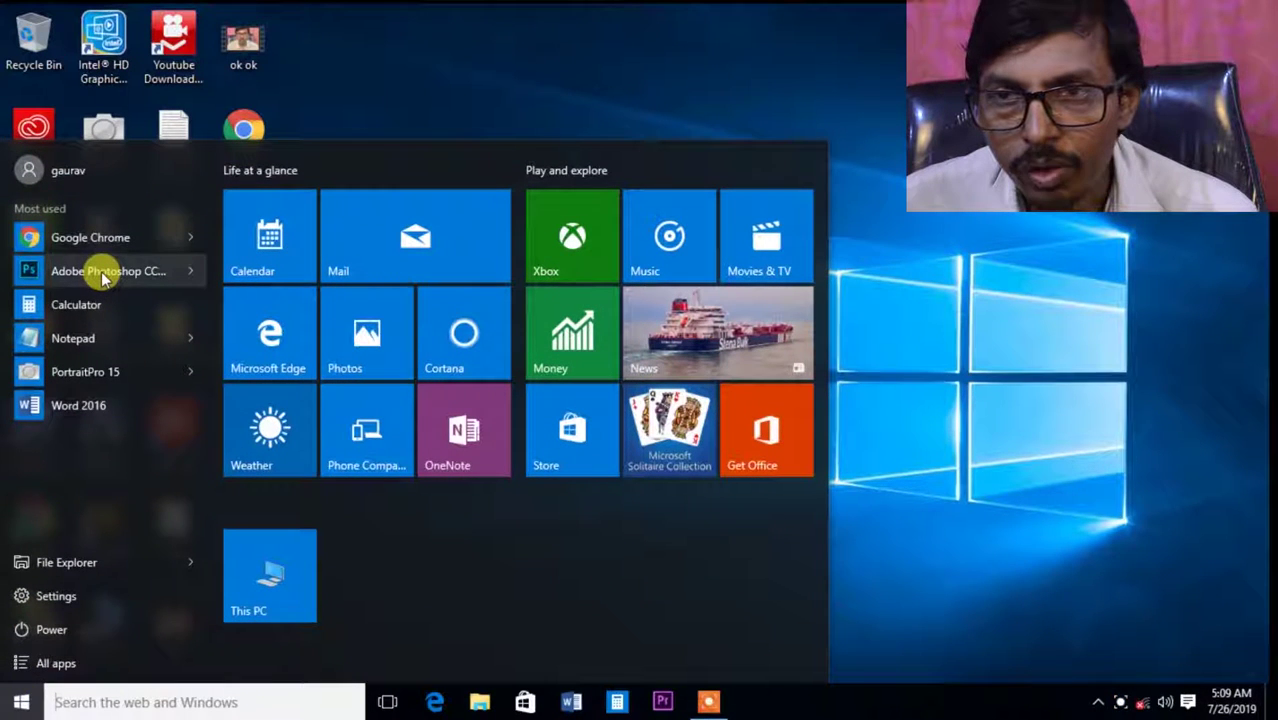
Step: Launch Photoshop, dismiss the plug-ins warning, and open the portrait photo _DSC0065g
click(101, 270)
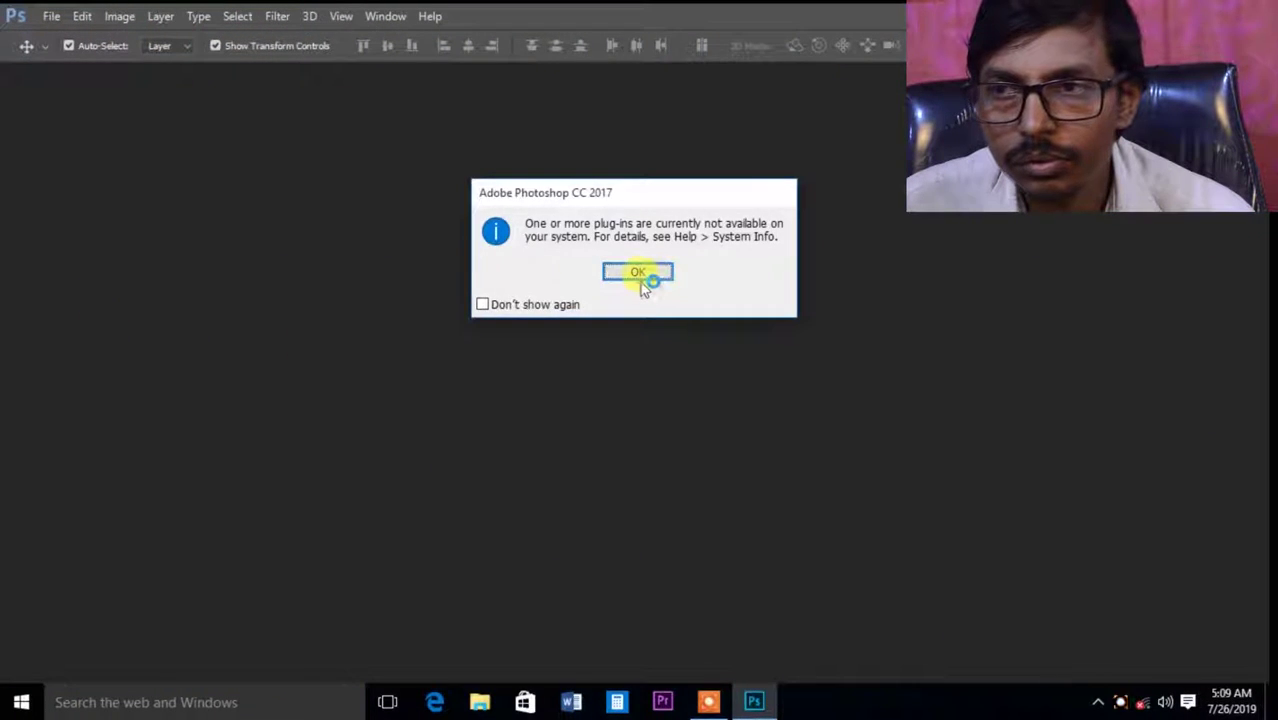
click(640, 275)
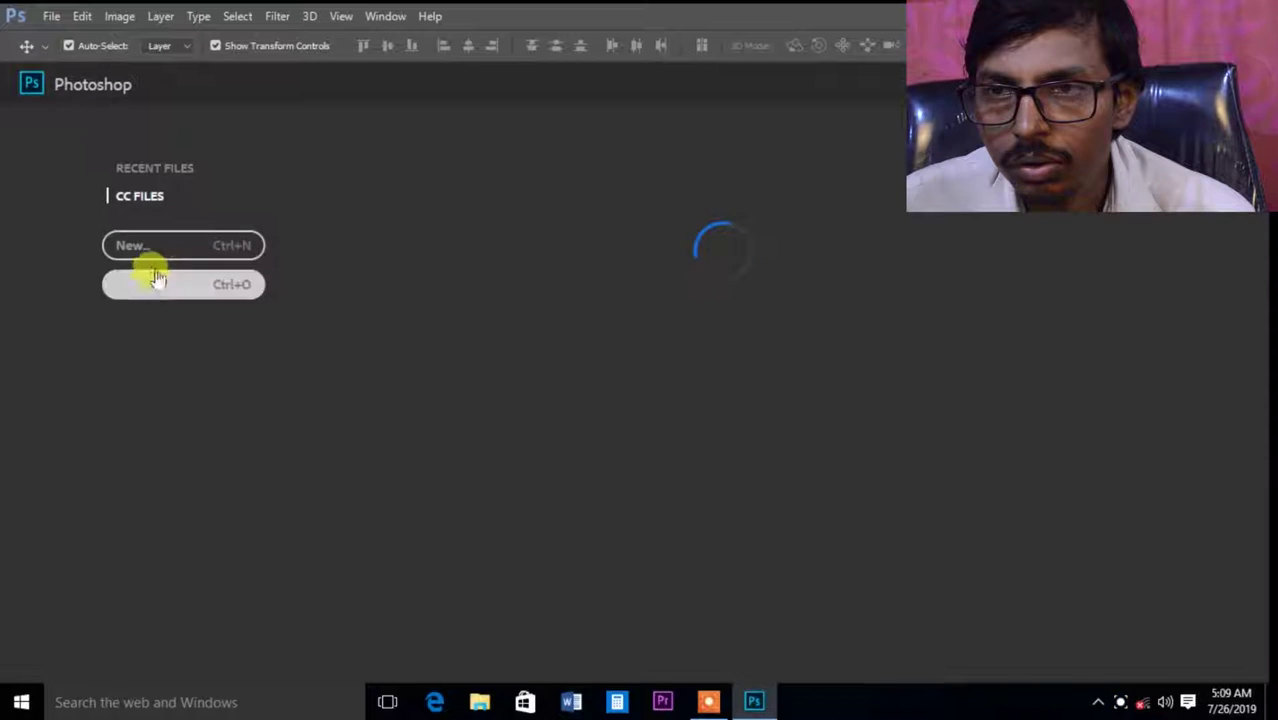
click(156, 280)
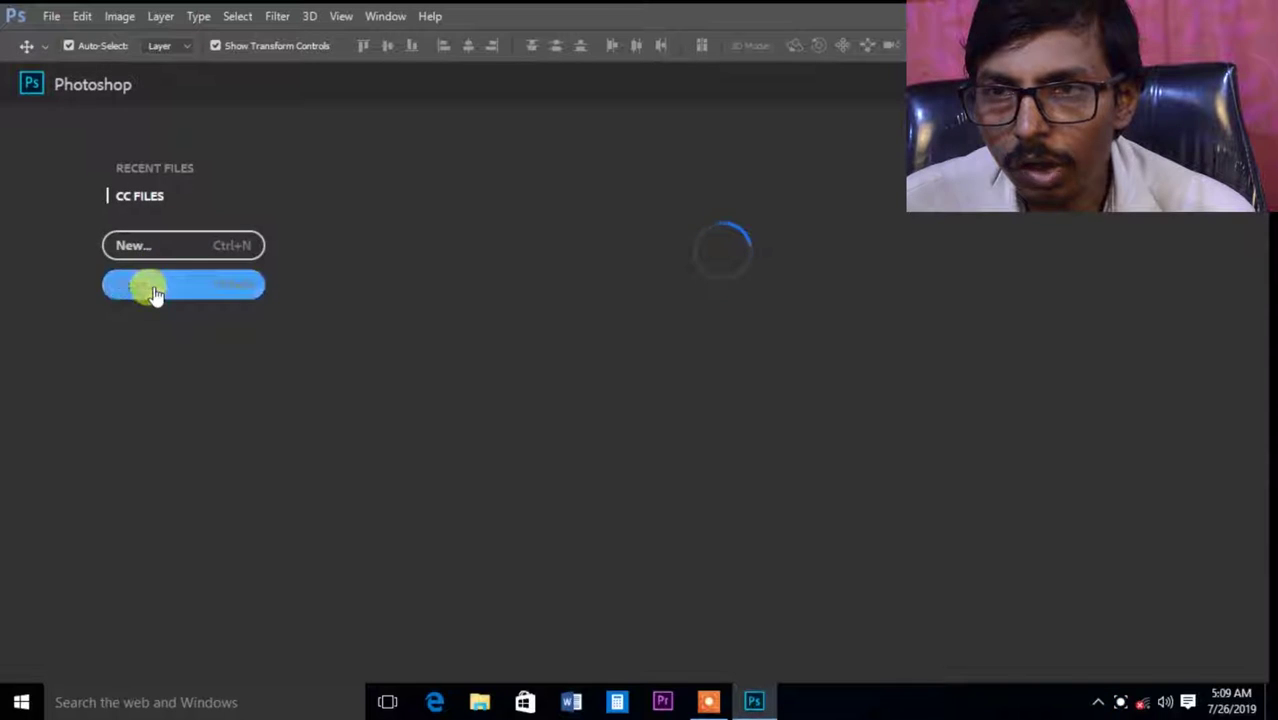
click(310, 300)
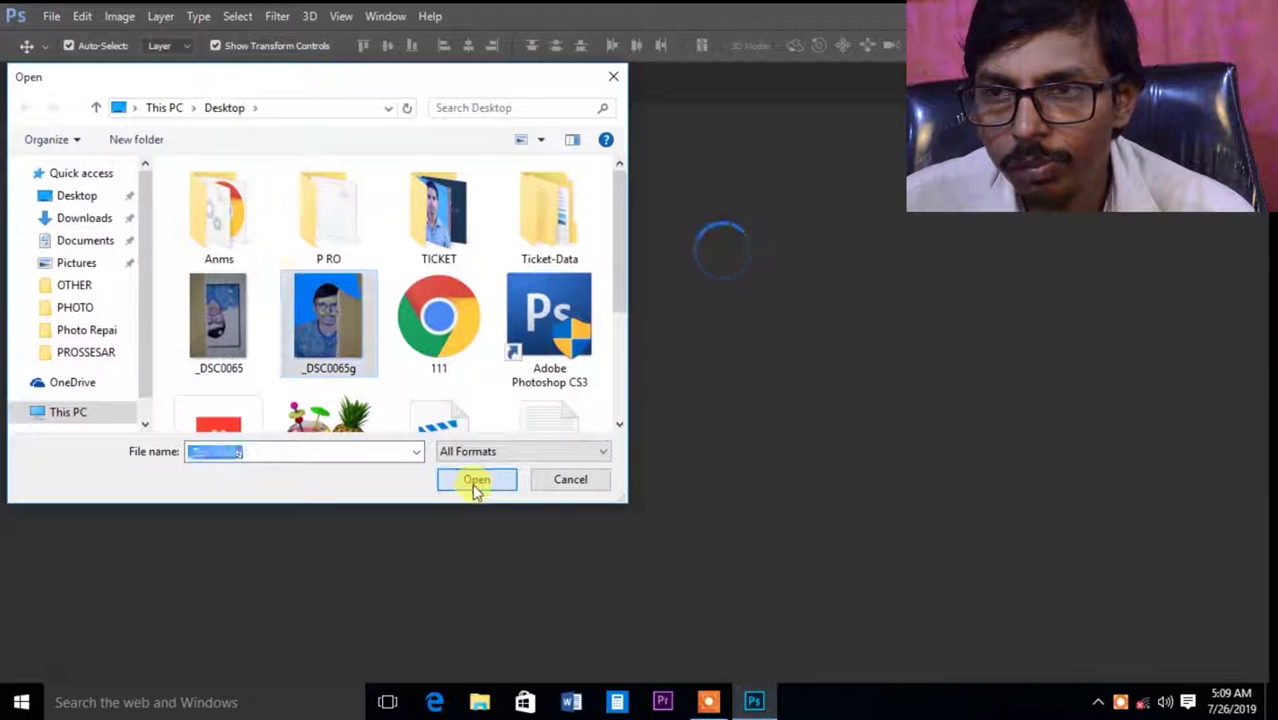
click(476, 479)
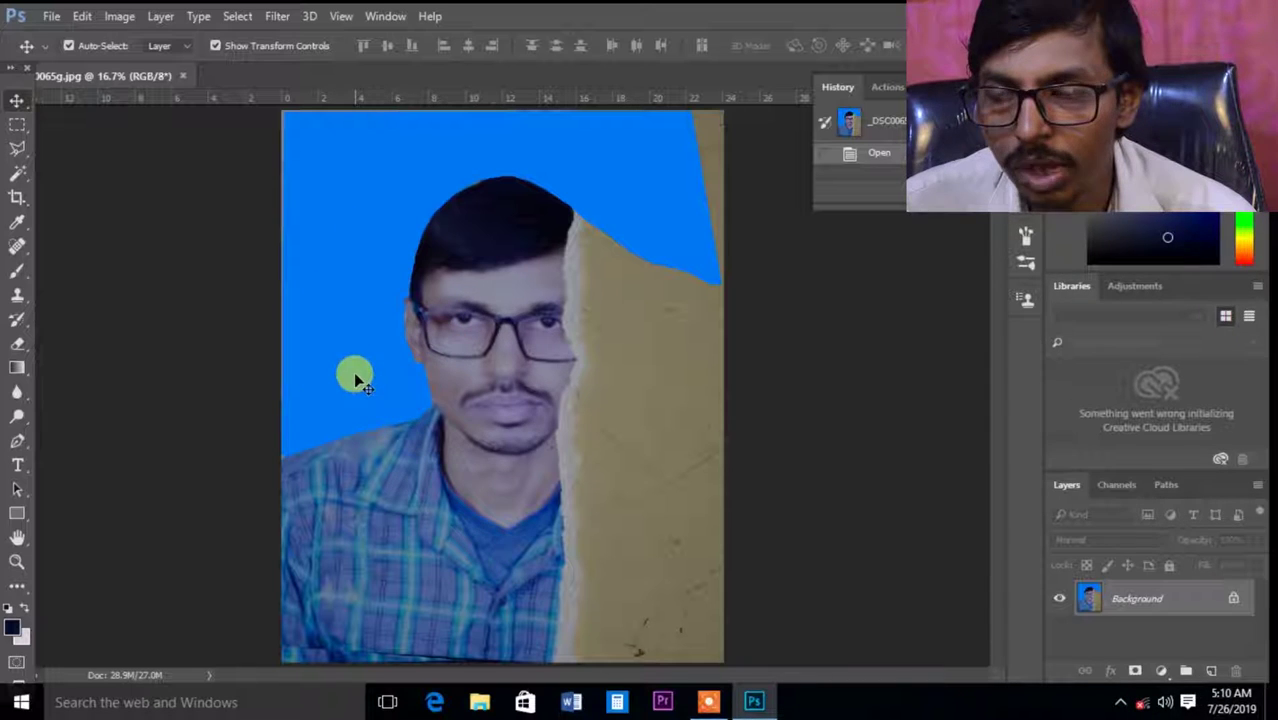
Step: Select the photo's left half, up to the wall edge, with a four-corner Polygonal Lasso
click(18, 148)
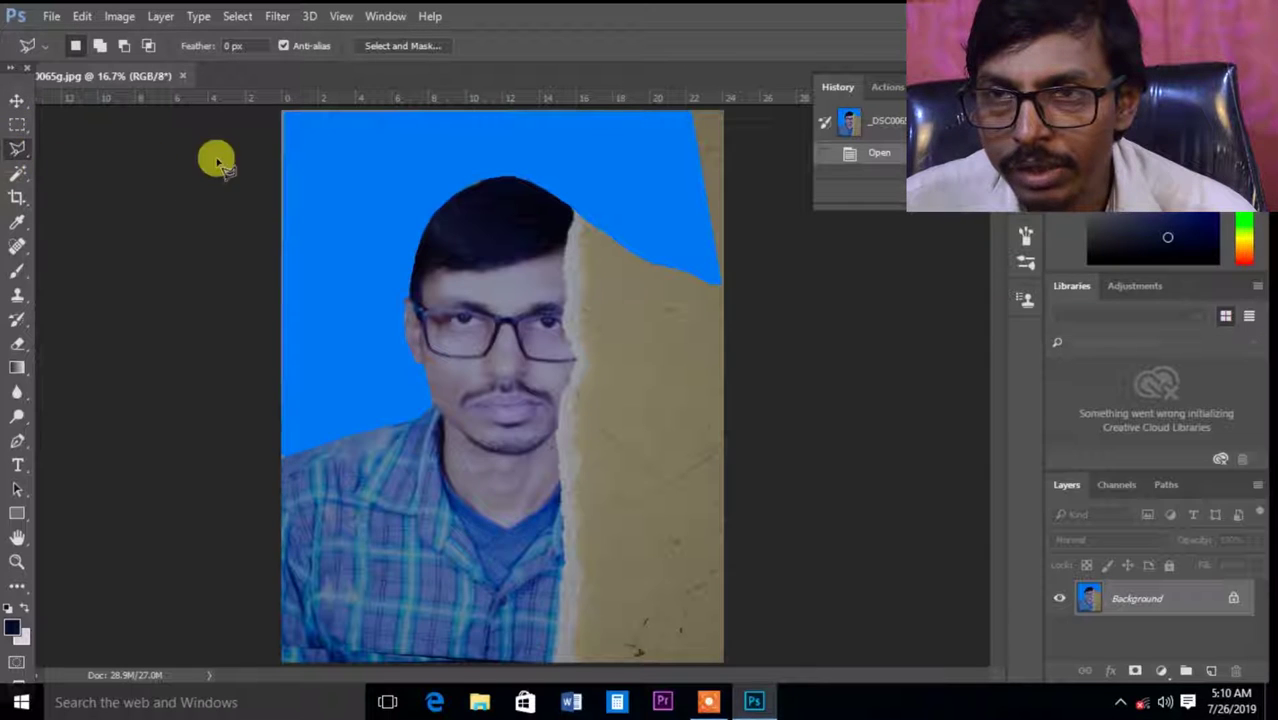
right_click(17, 148)
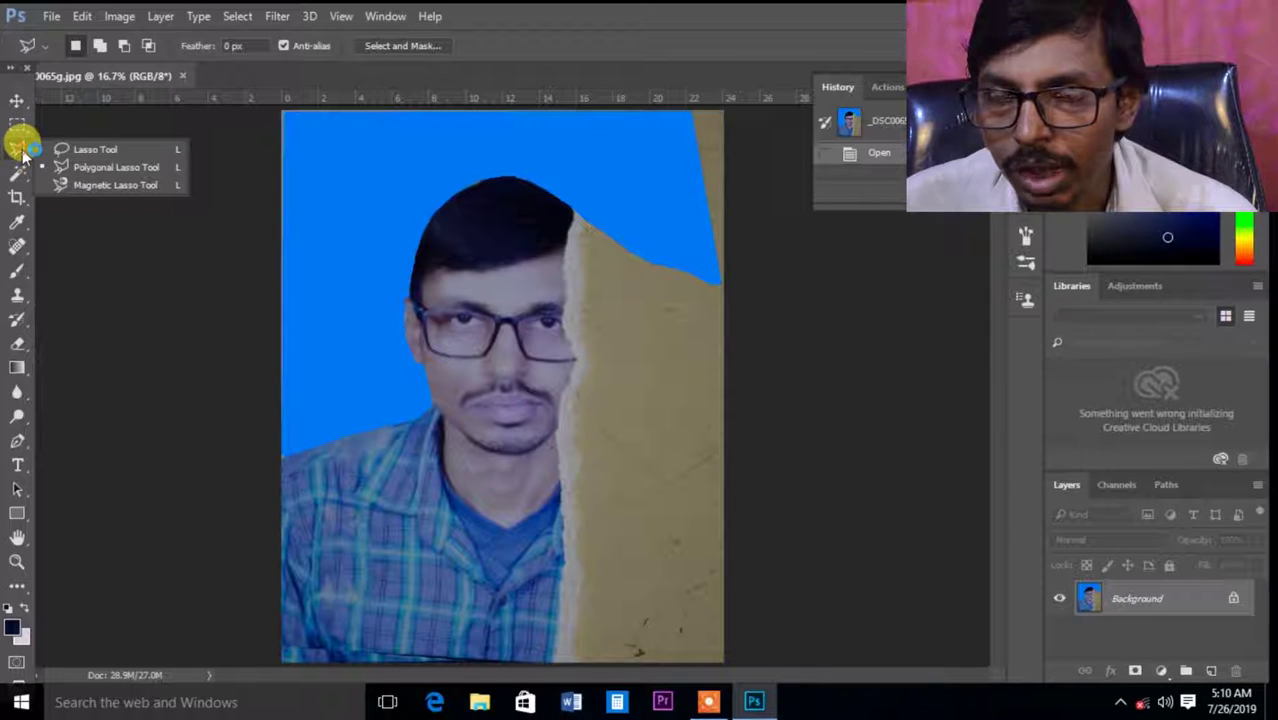
click(97, 167)
click(287, 110)
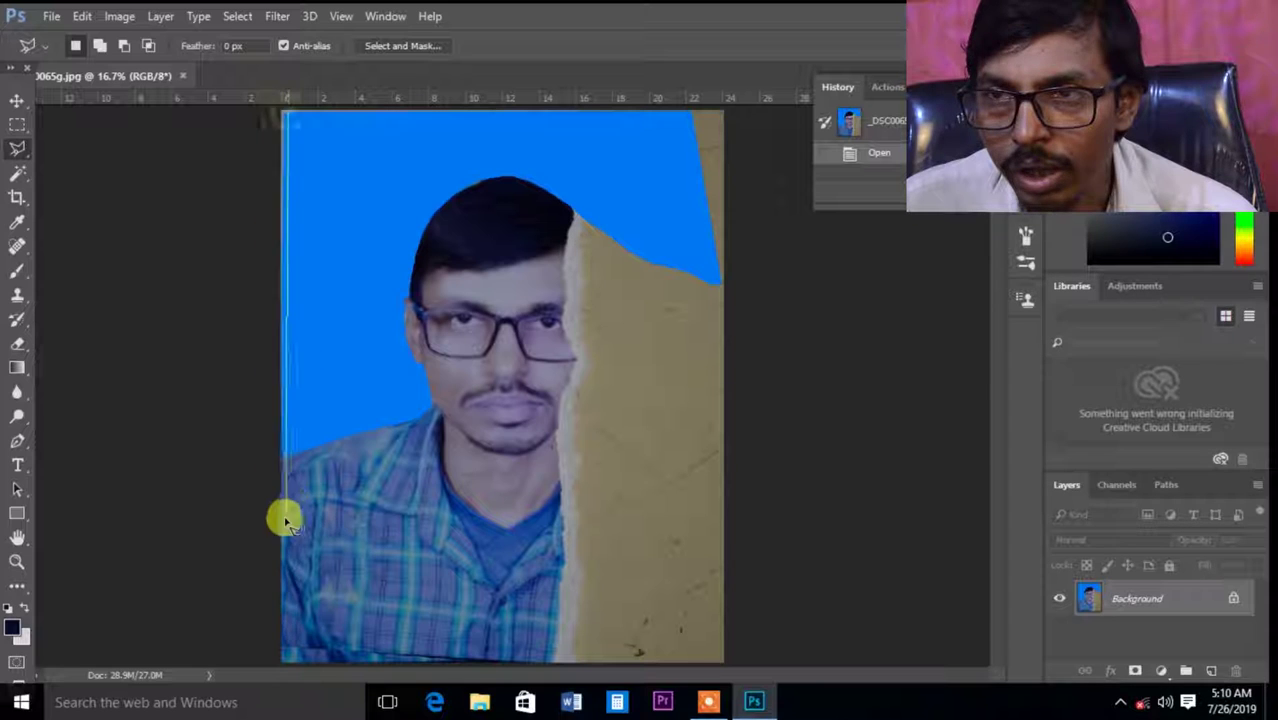
click(287, 648)
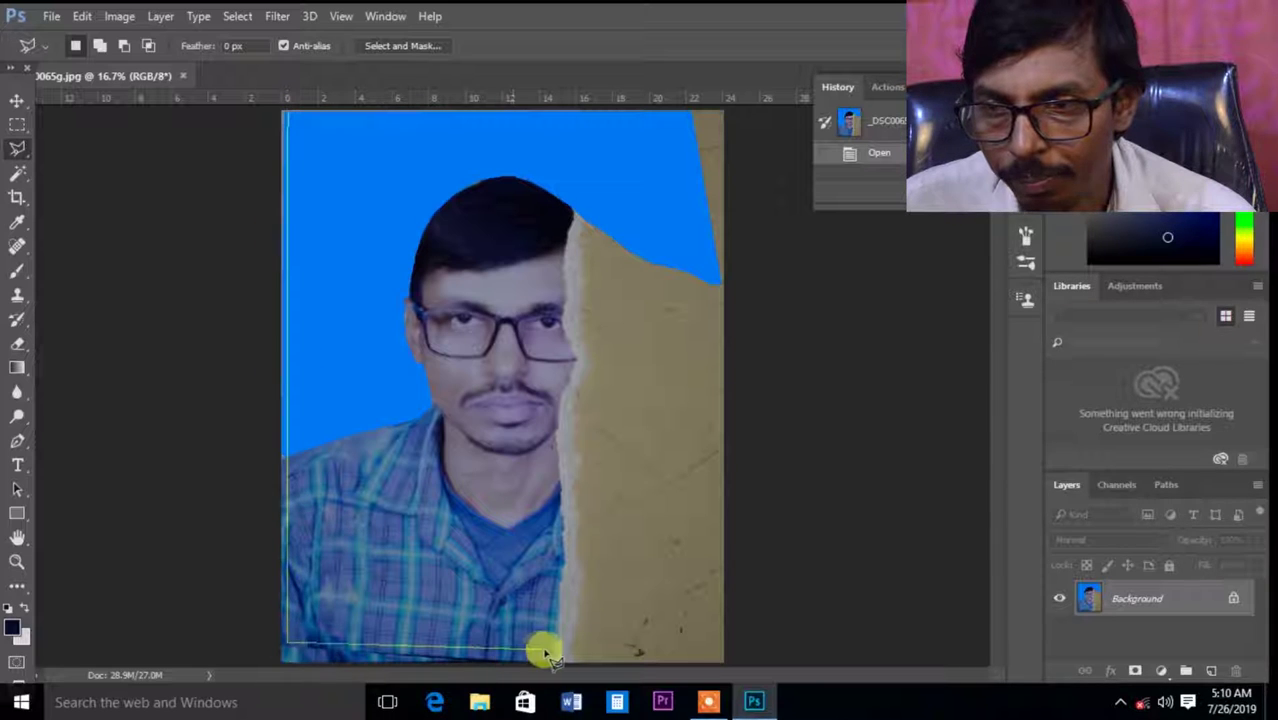
click(553, 648)
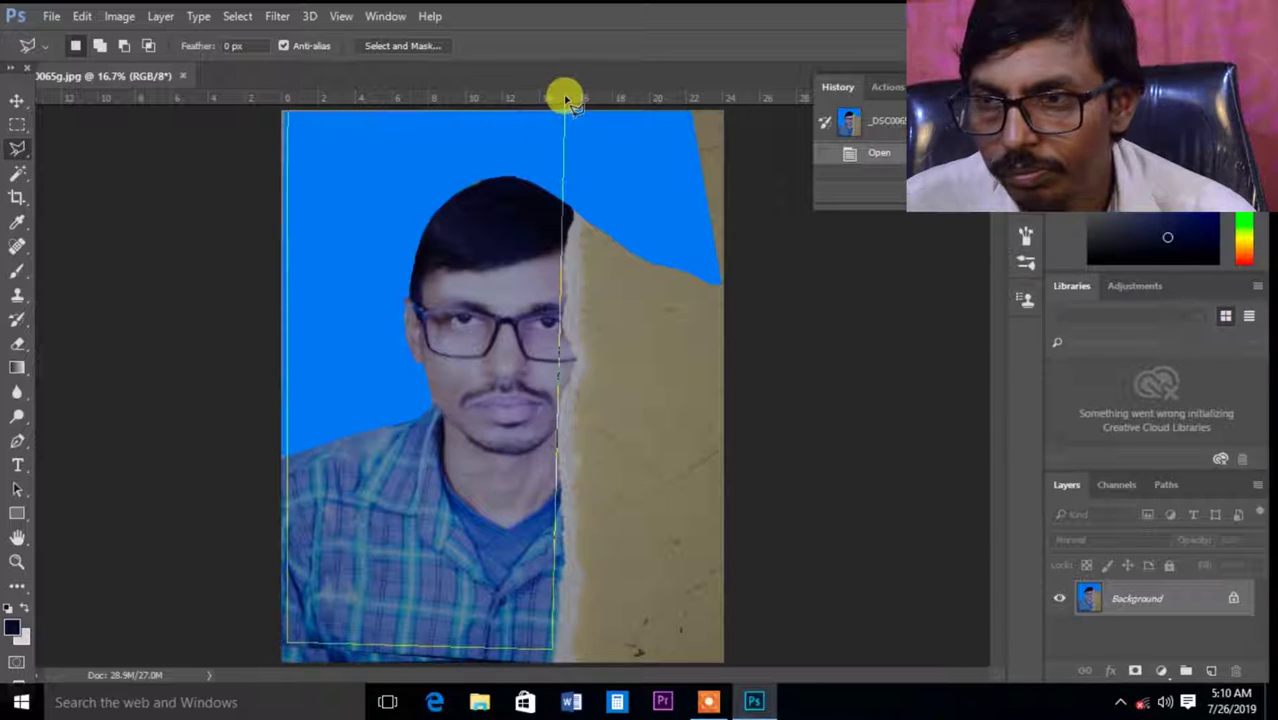
click(557, 114)
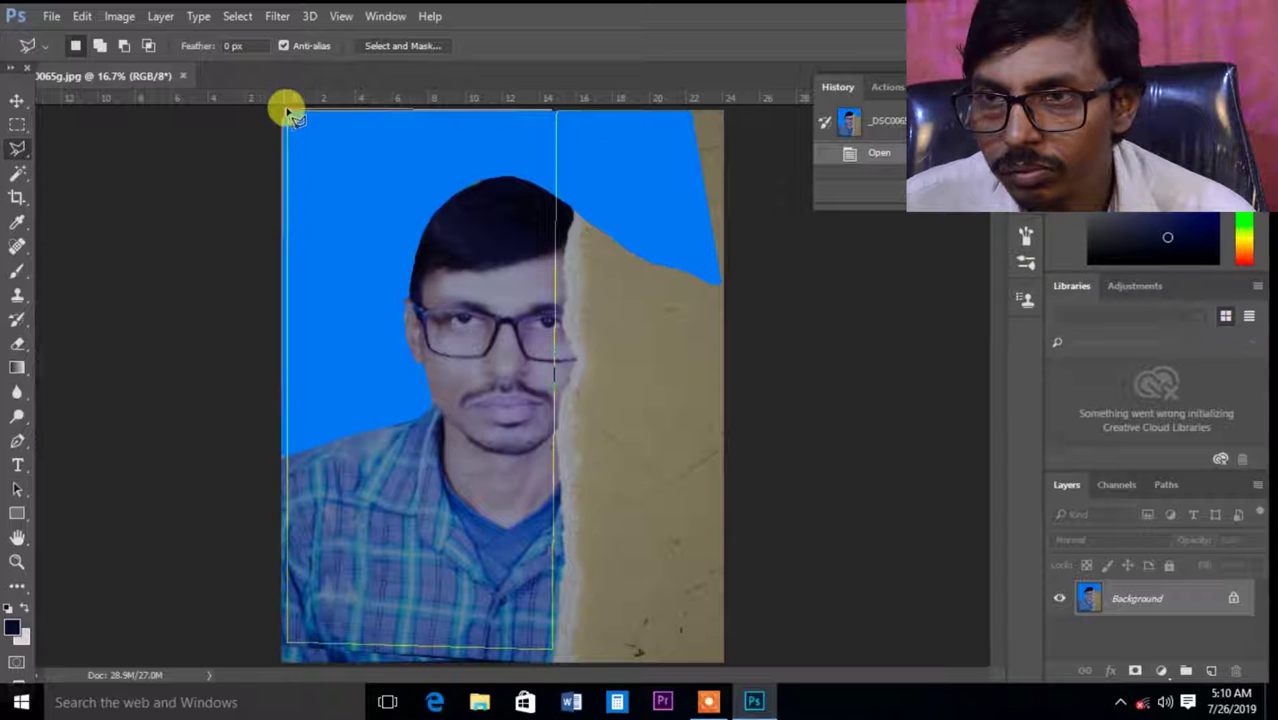
click(288, 115)
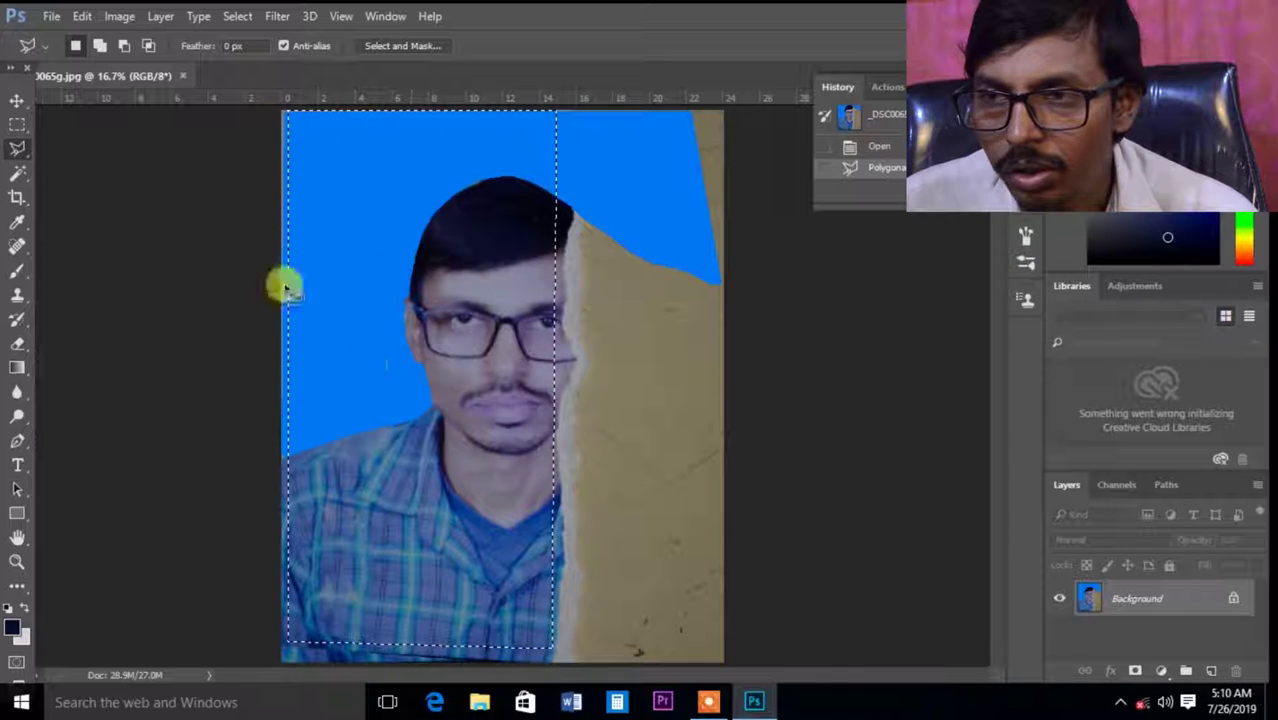
click(78, 17)
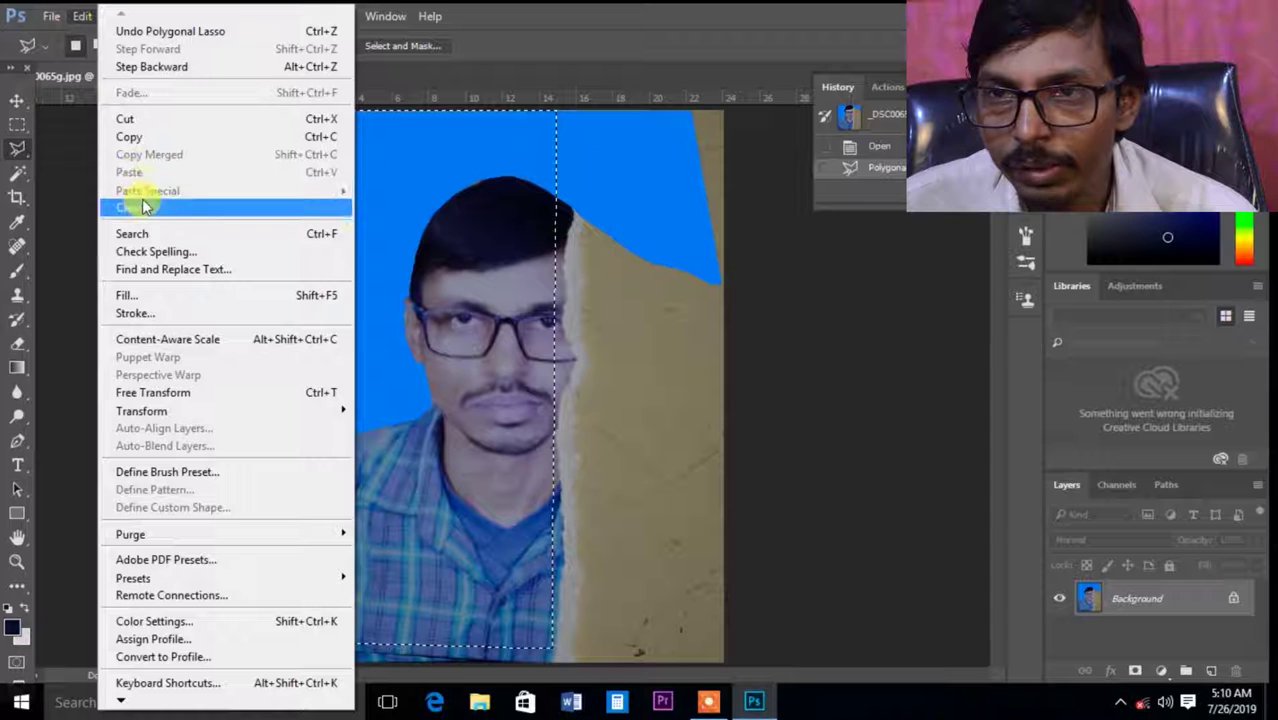
Step: Copy the selected left half of the portrait
click(141, 137)
click(52, 16)
click(58, 18)
Step: Create a new blank Portrait 8 x 10 inch, 300 ppi document
key(ctrl+n)
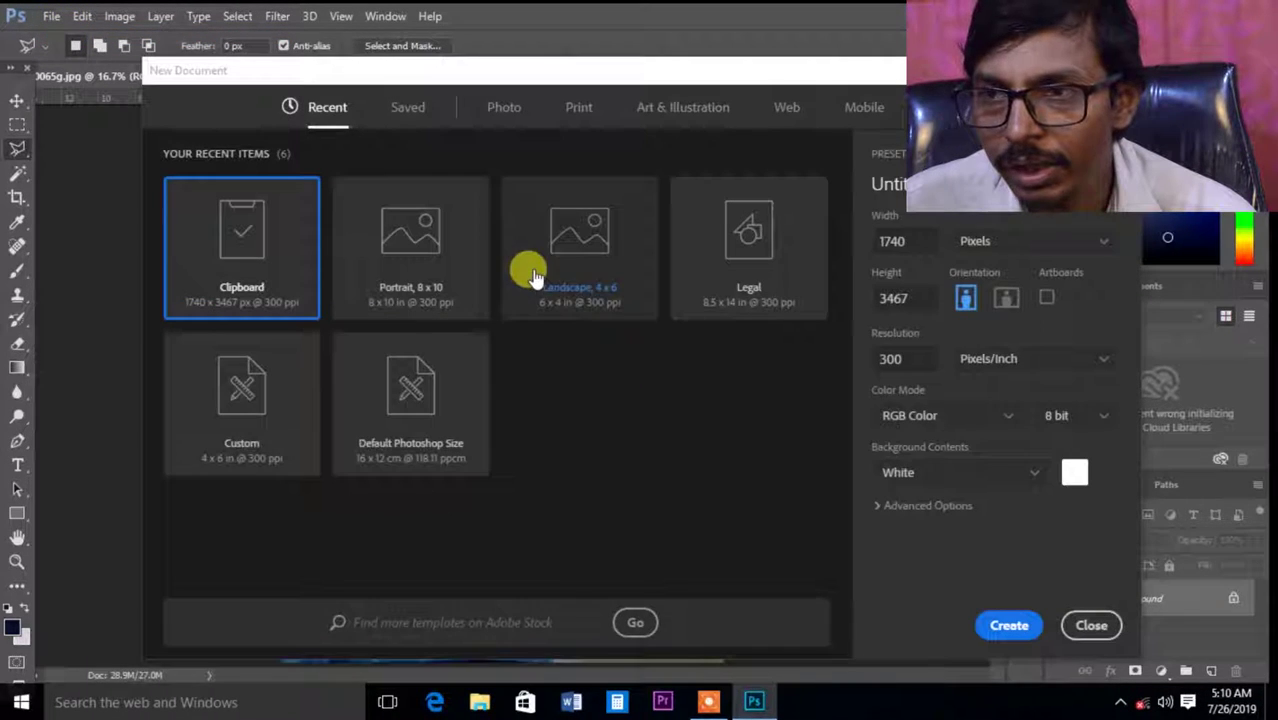
click(500, 107)
click(238, 550)
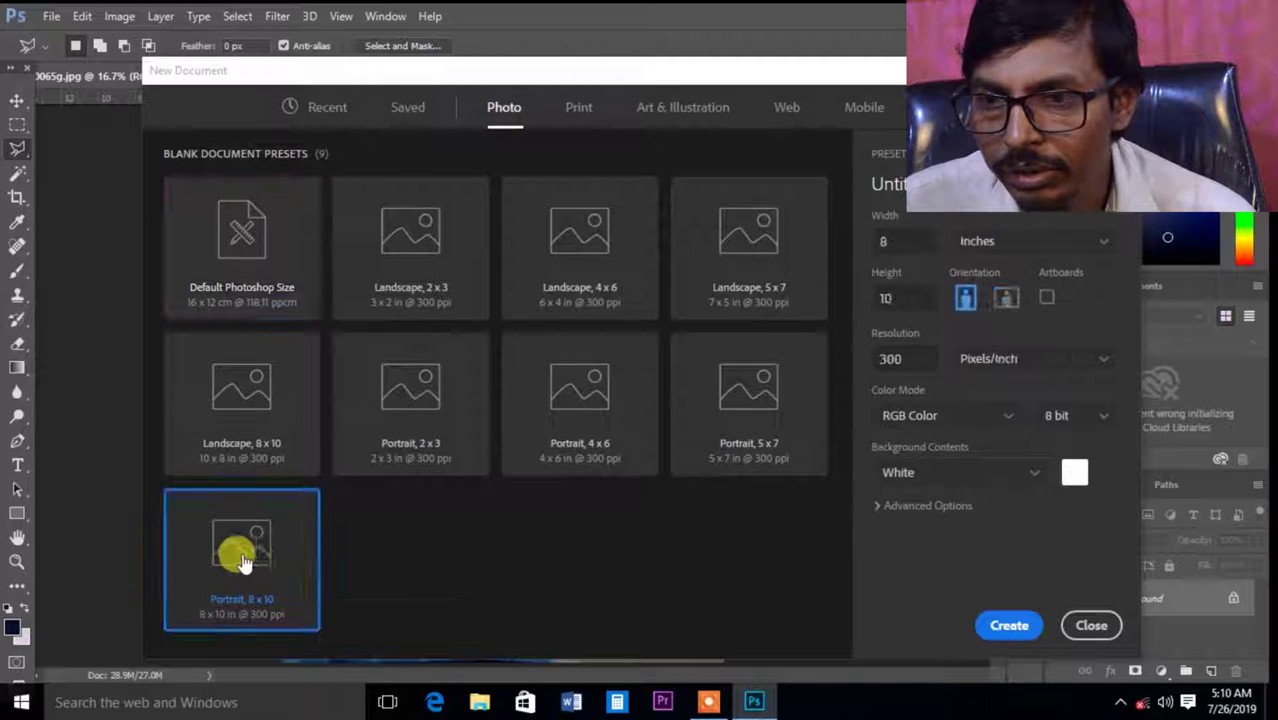
click(1010, 626)
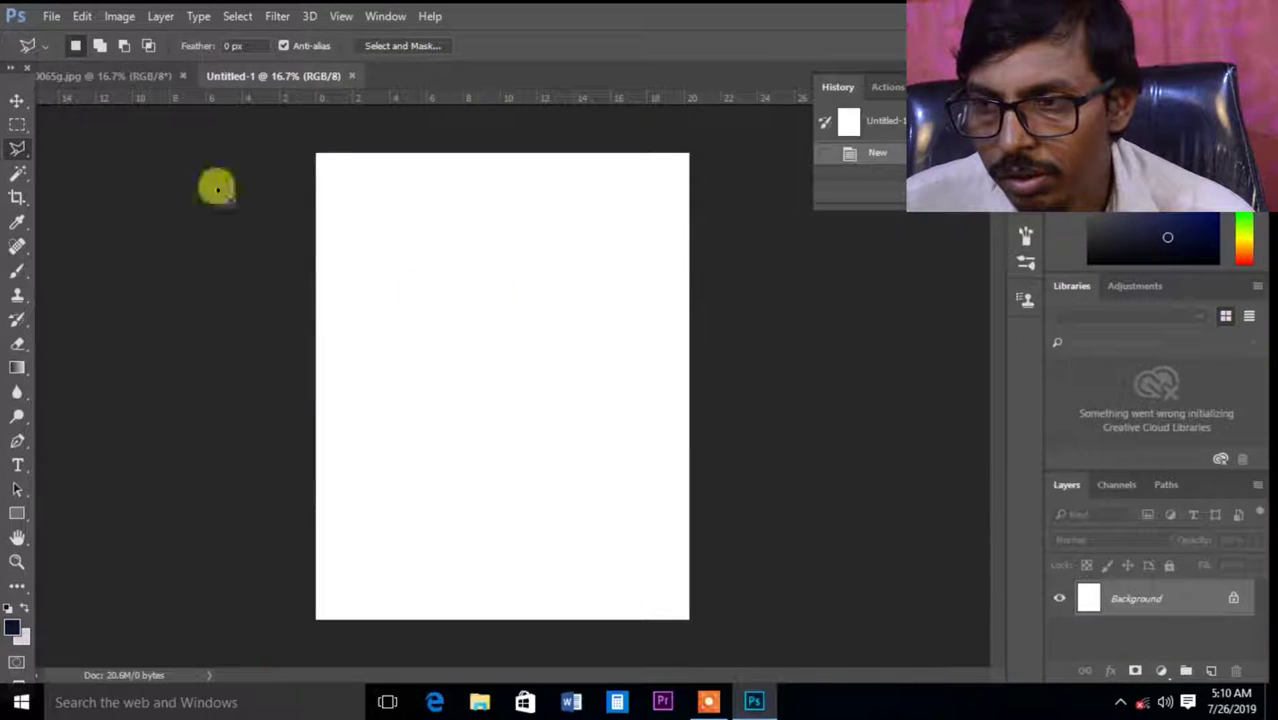
click(84, 18)
Step: Paste the half, flip the canvas horizontally, and drag Layer 1 onto the original photo
click(128, 172)
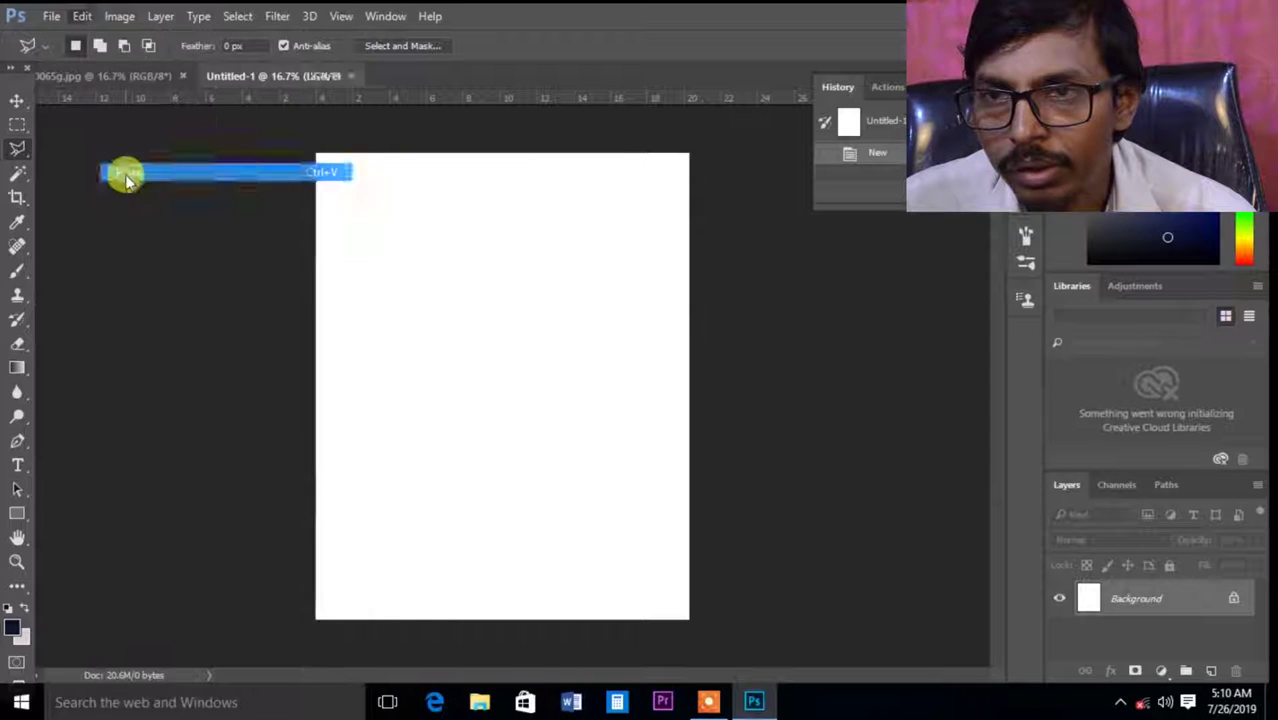
click(120, 17)
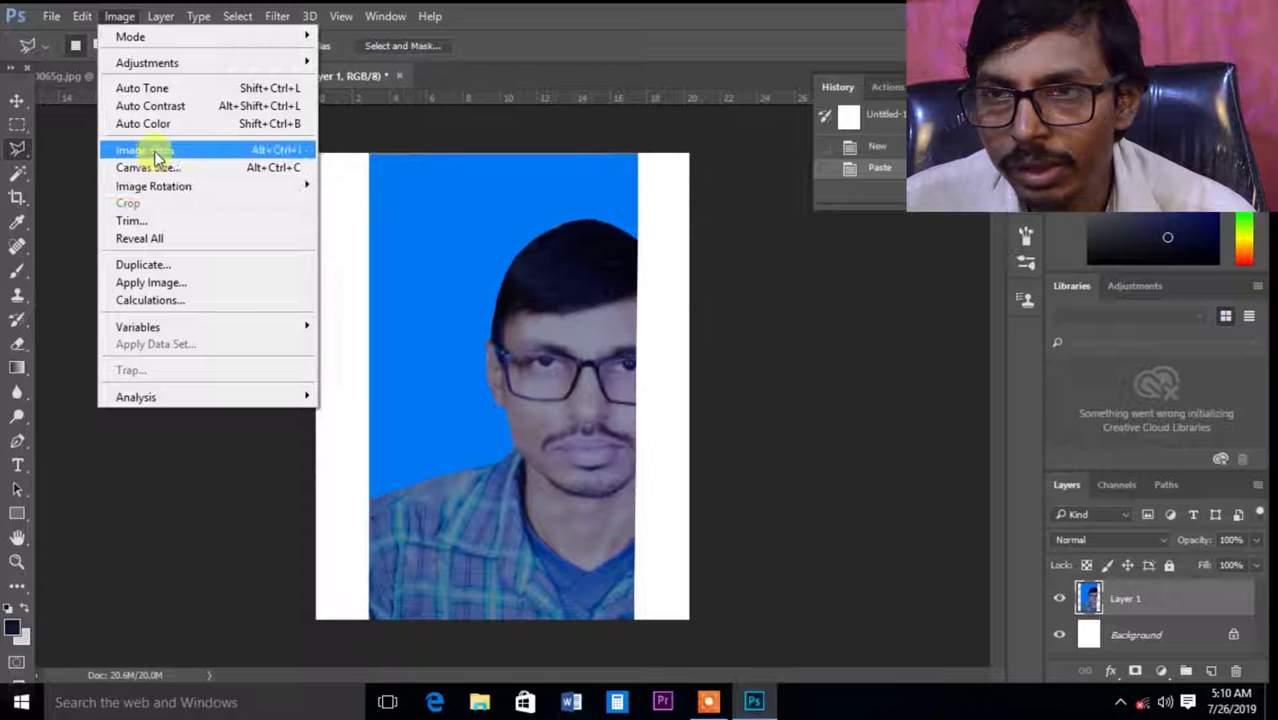
mouse_move(153, 186)
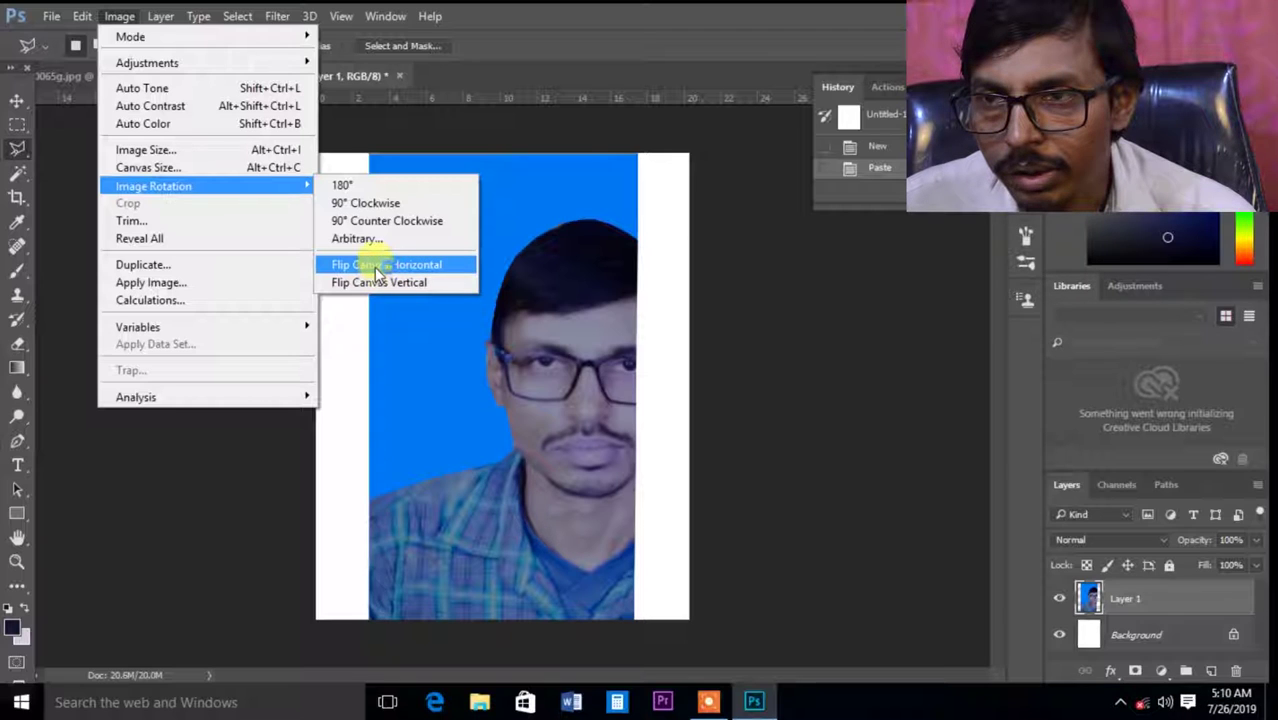
click(378, 266)
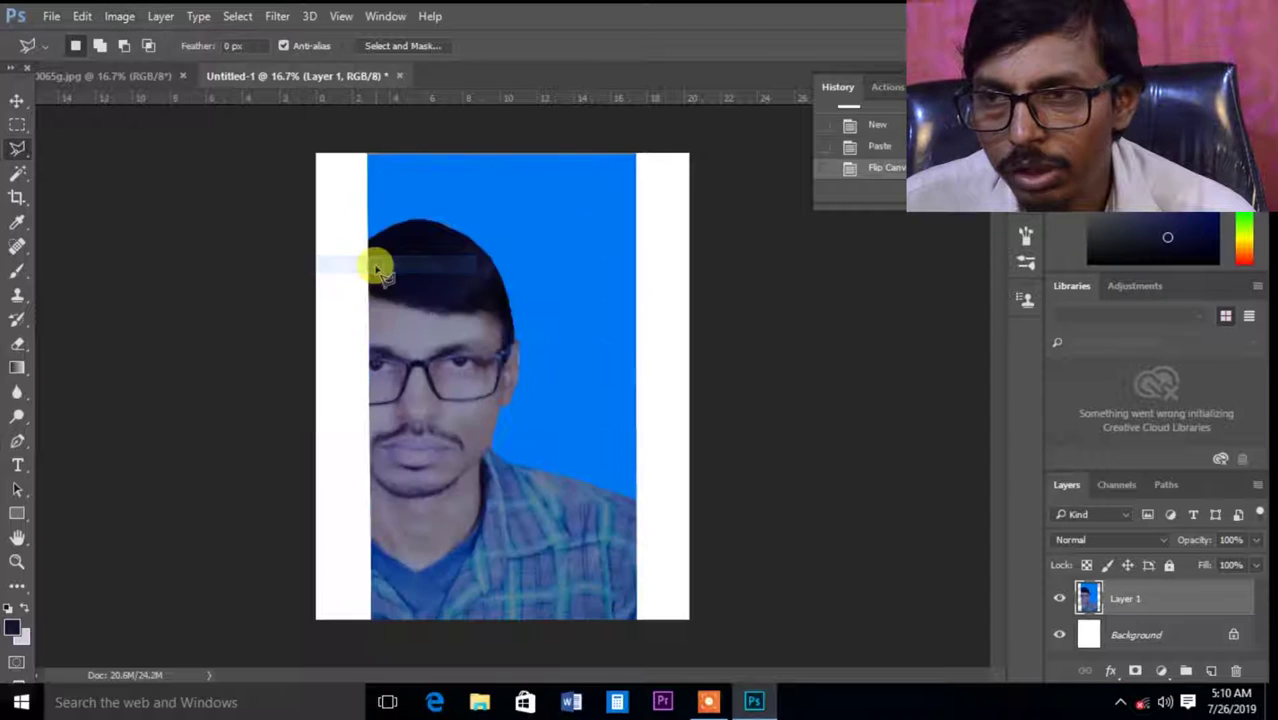
click(17, 98)
mouse_move(476, 288)
mouse_down()
mouse_move(148, 73)
mouse_move(406, 301)
mouse_up()
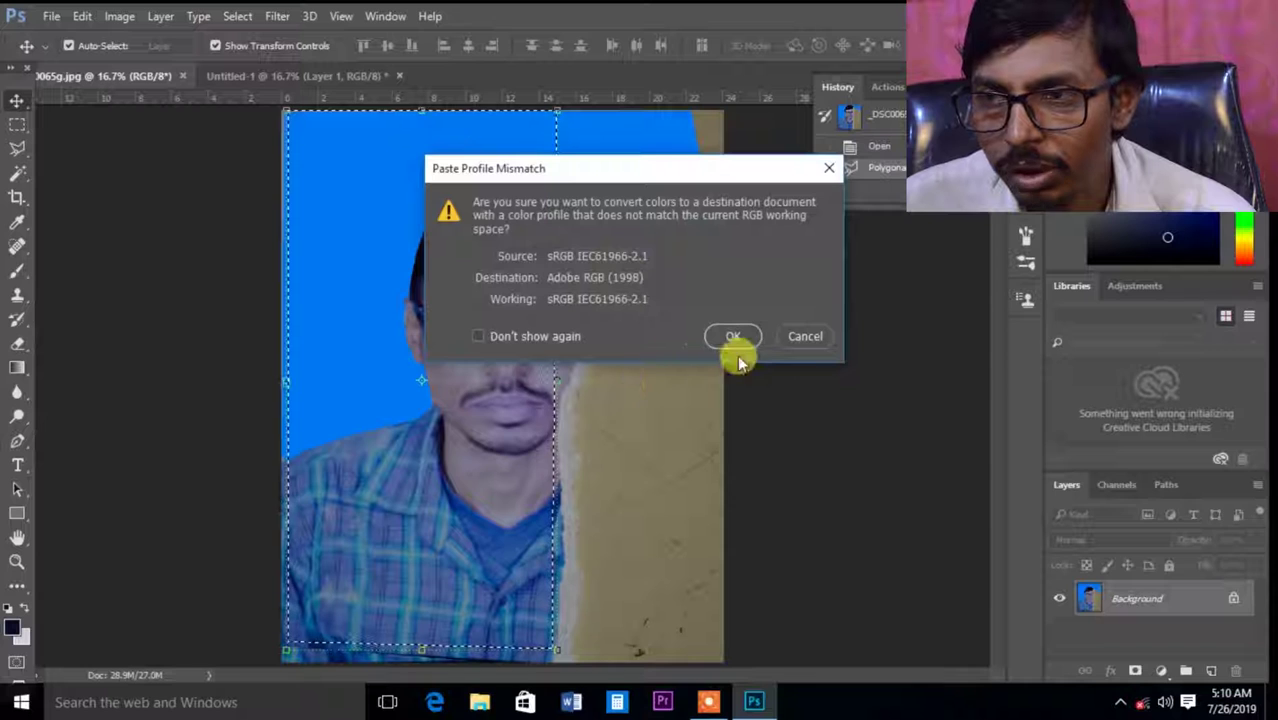
Step: Accept the profile conversion, deselect, and position the mirrored half over the beige wall
click(727, 332)
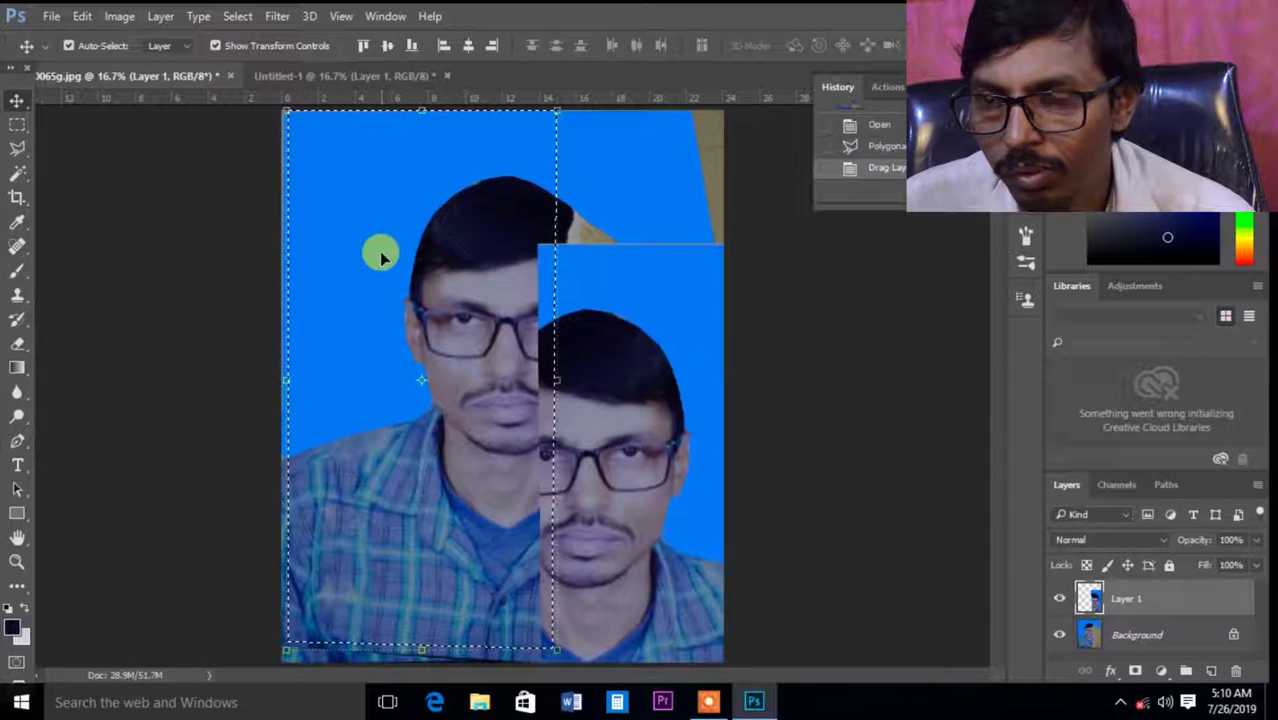
key(ctrl+d)
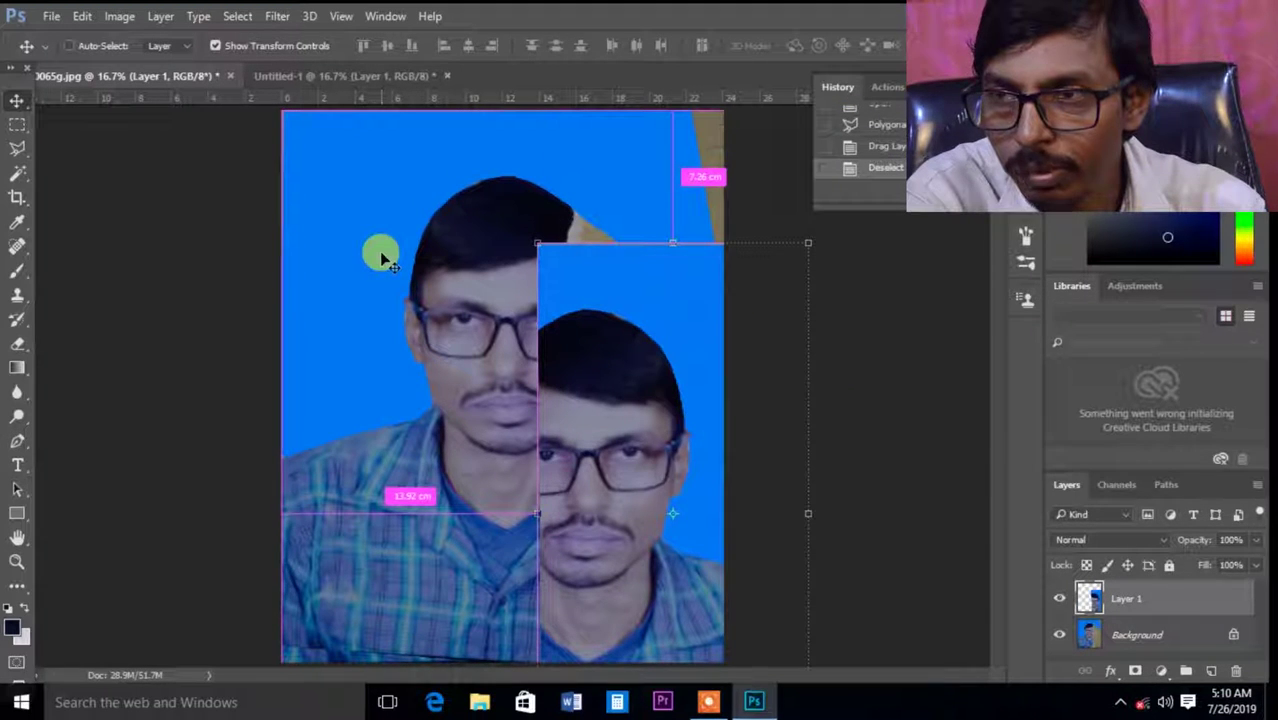
drag(702, 345, 610, 226)
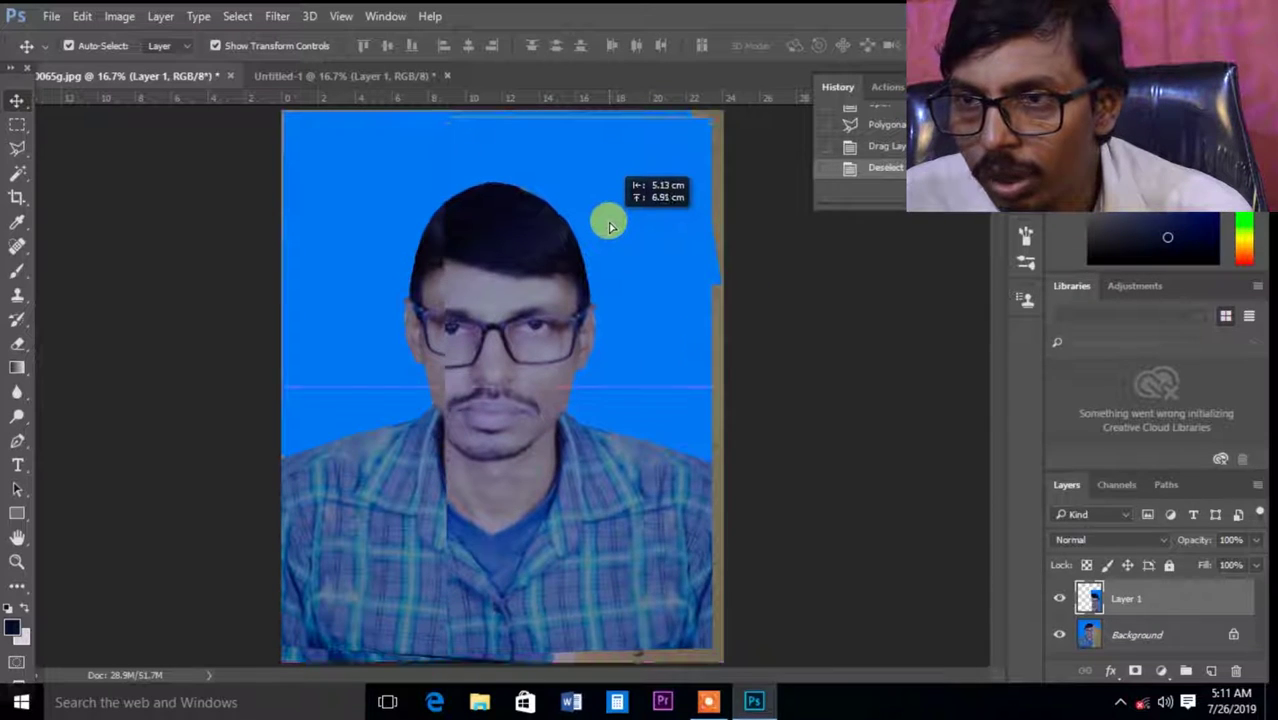
drag(610, 226, 611, 227)
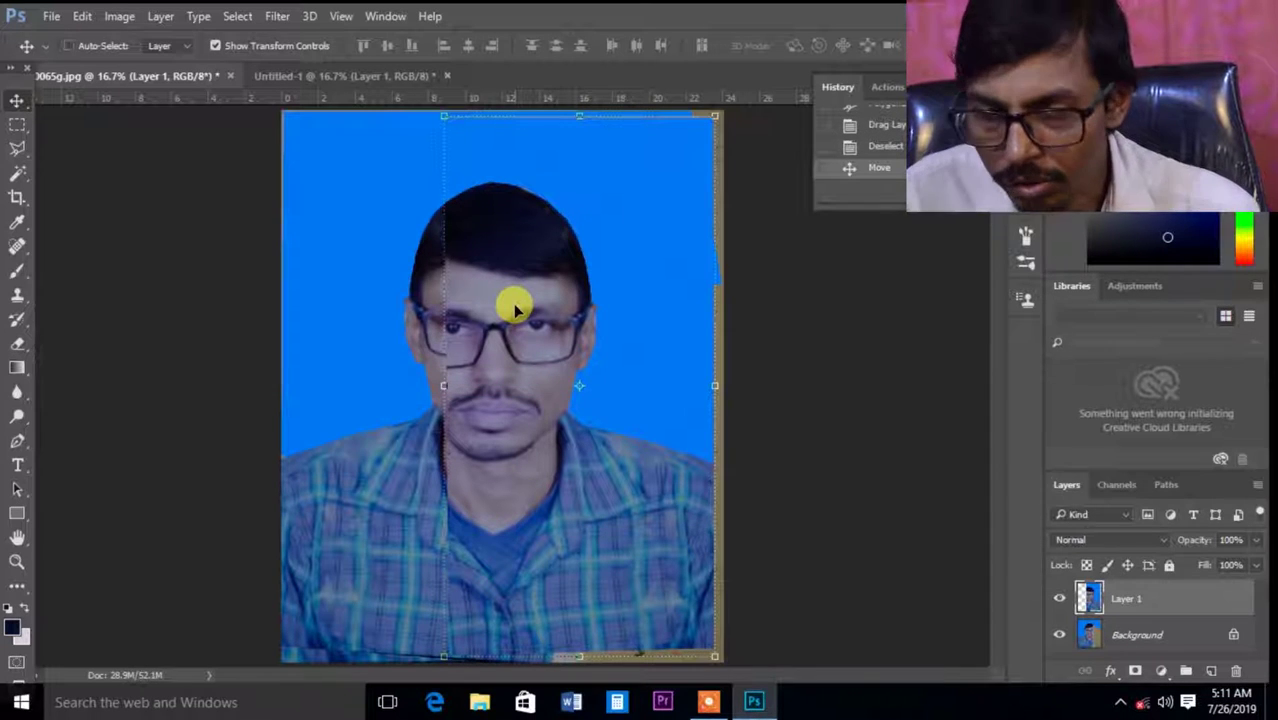
key(ctrl+plus)
key(ctrl+plus)
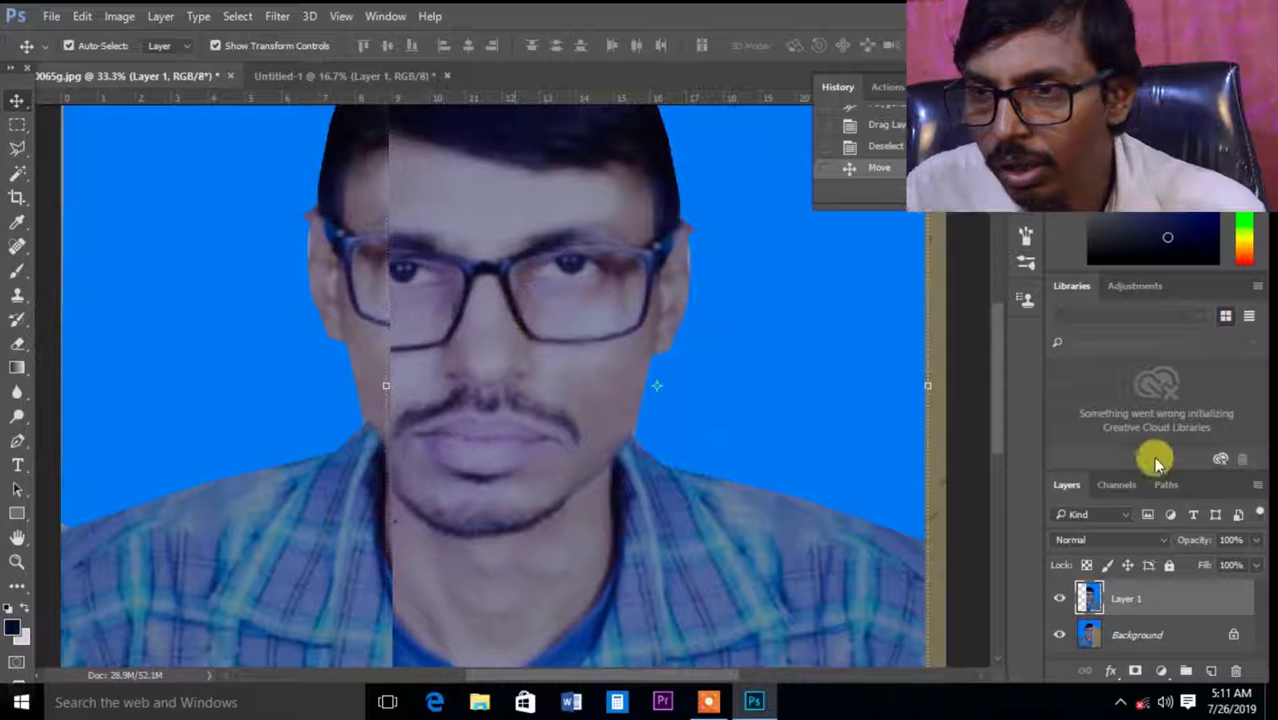
Step: Set Layer 1 to 58% opacity and shift it to align with the original features
click(1257, 541)
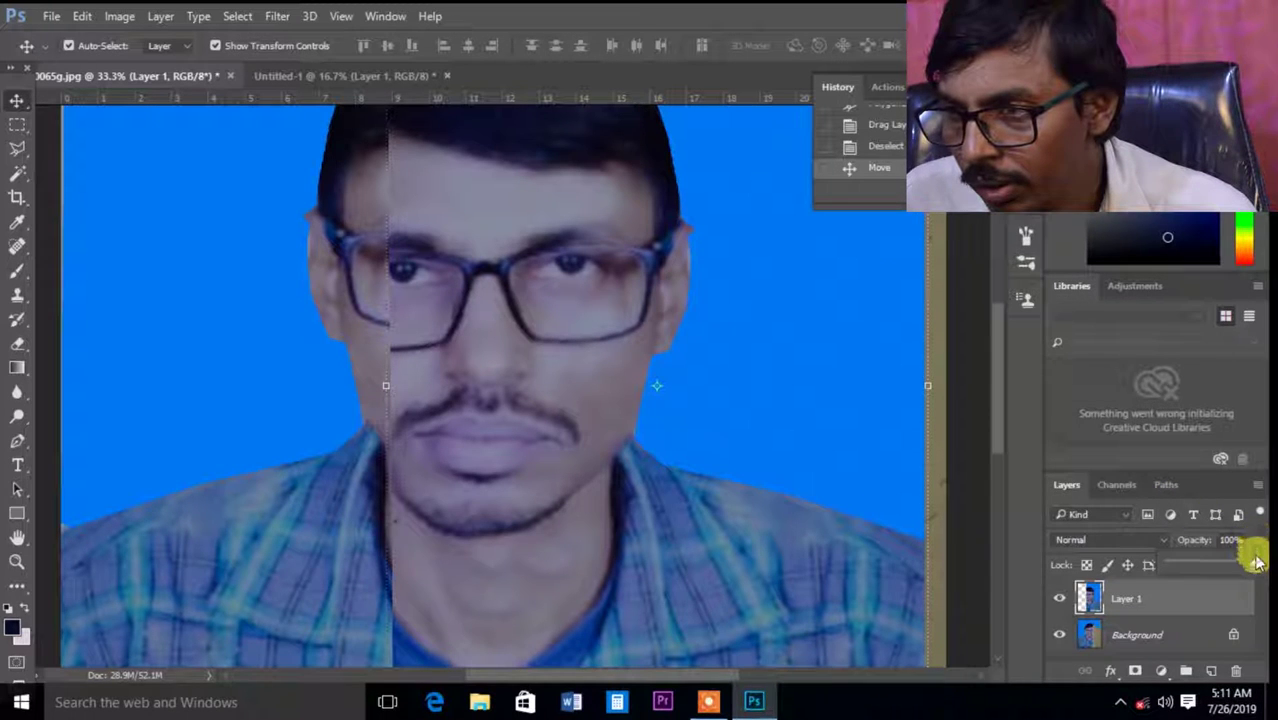
drag(1241, 566, 1214, 568)
mouse_move(508, 166)
mouse_down()
mouse_move(503, 176)
mouse_move(527, 158)
mouse_up()
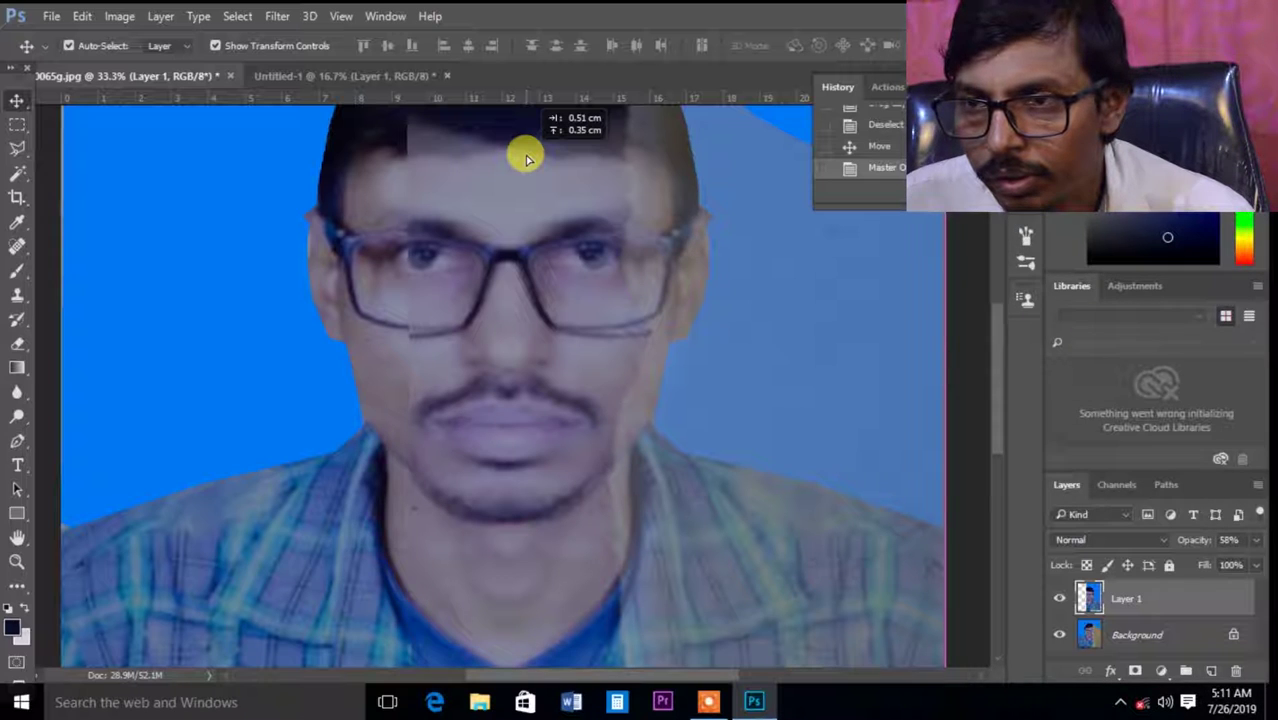
drag(527, 158, 522, 157)
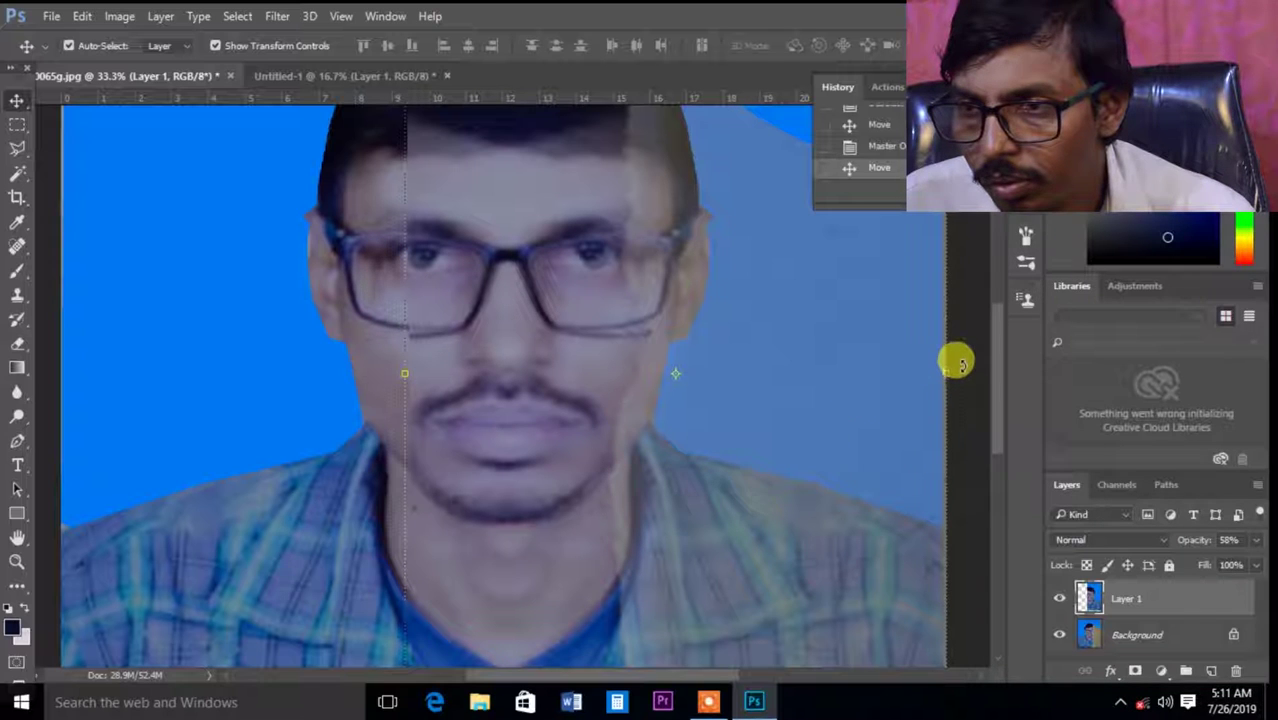
Step: Rotate Layer 1 about 0.56° in Free Transform, nudge it into alignment, and apply
click(958, 365)
drag(958, 365, 962, 368)
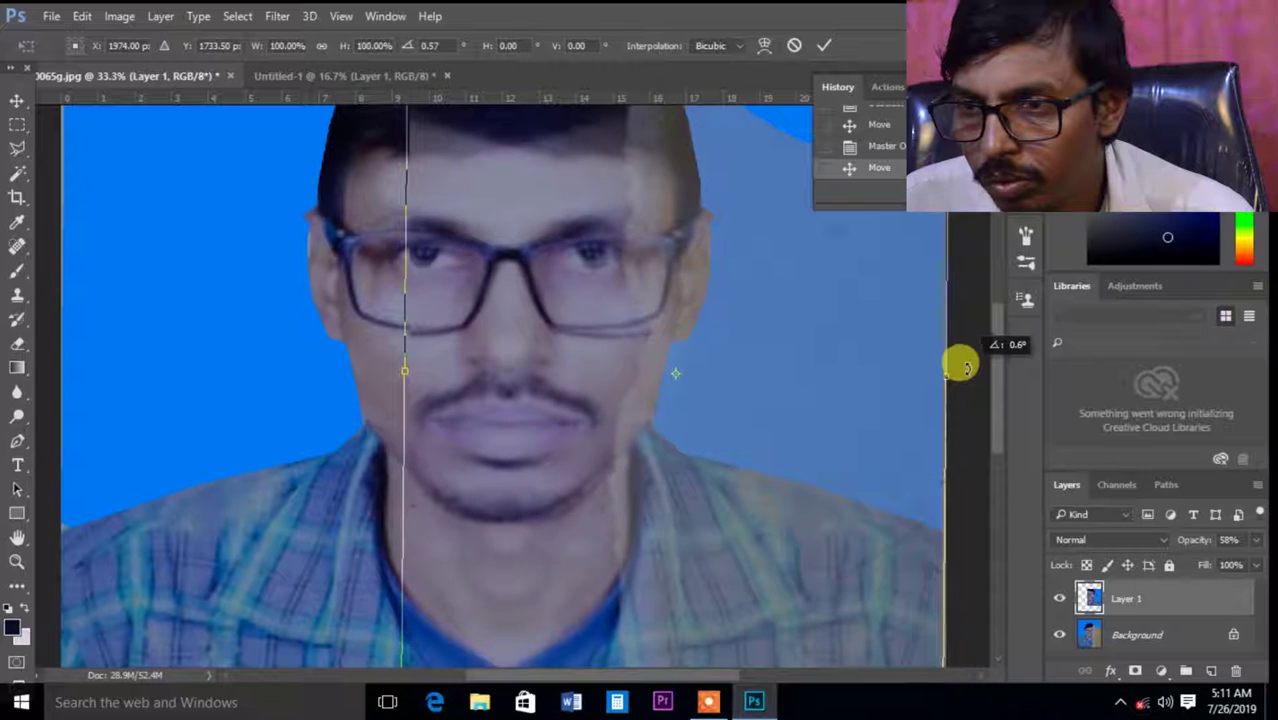
drag(962, 368, 962, 363)
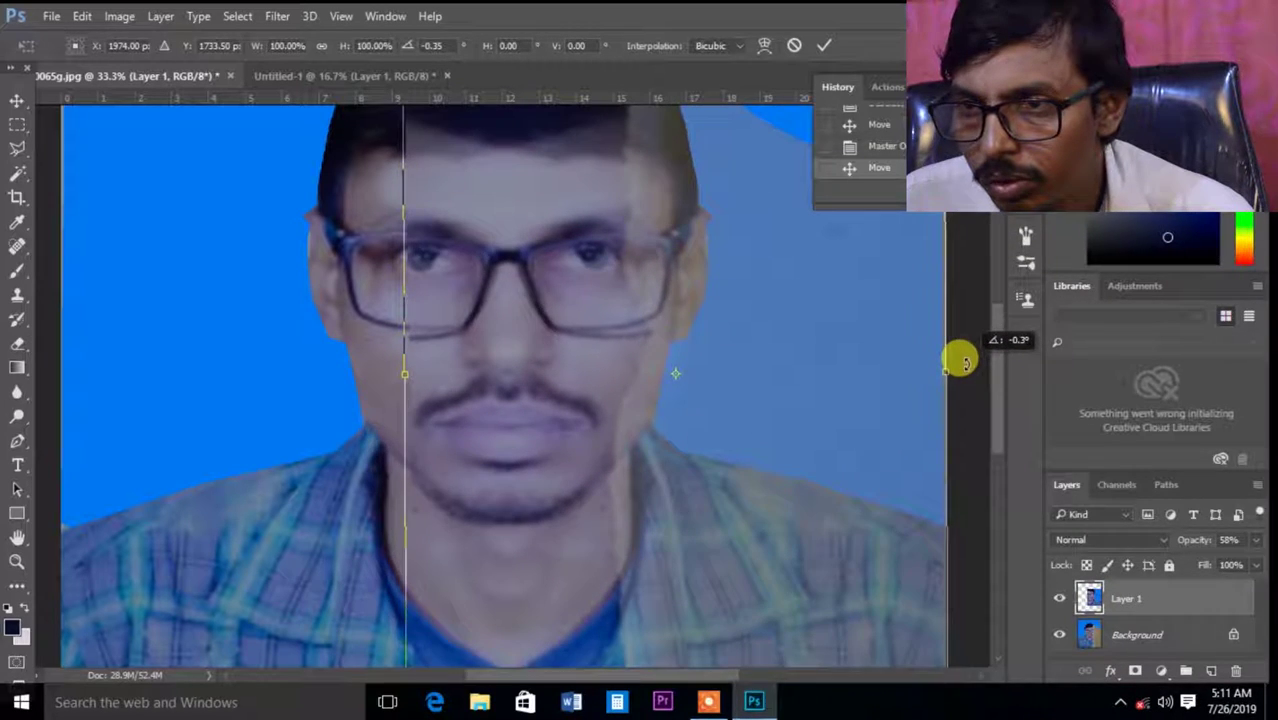
drag(962, 362, 958, 368)
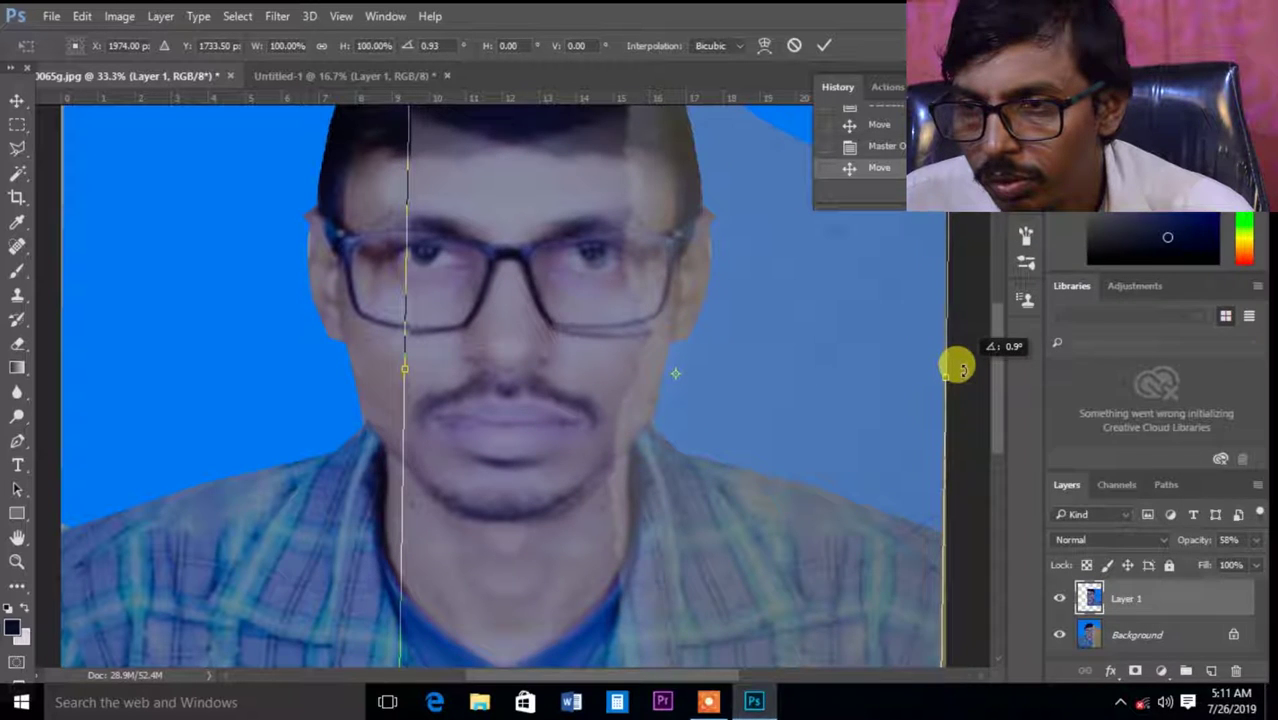
drag(958, 368, 958, 363)
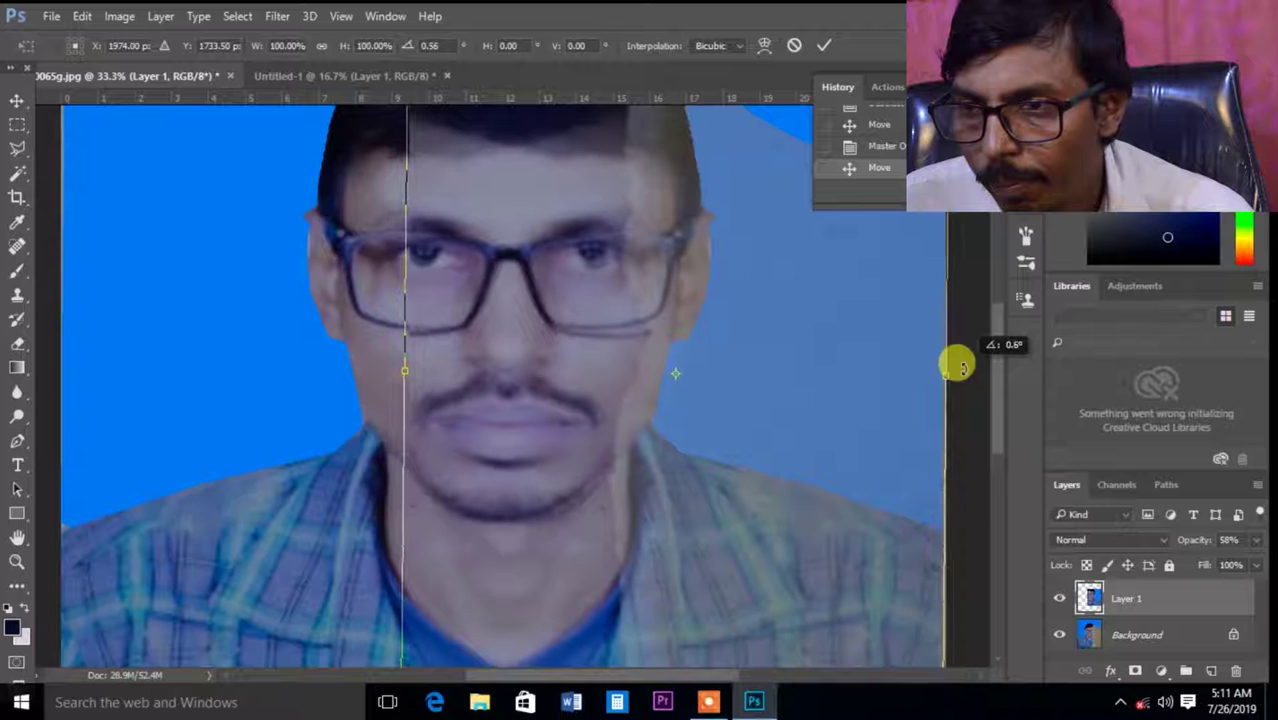
drag(670, 308, 676, 318)
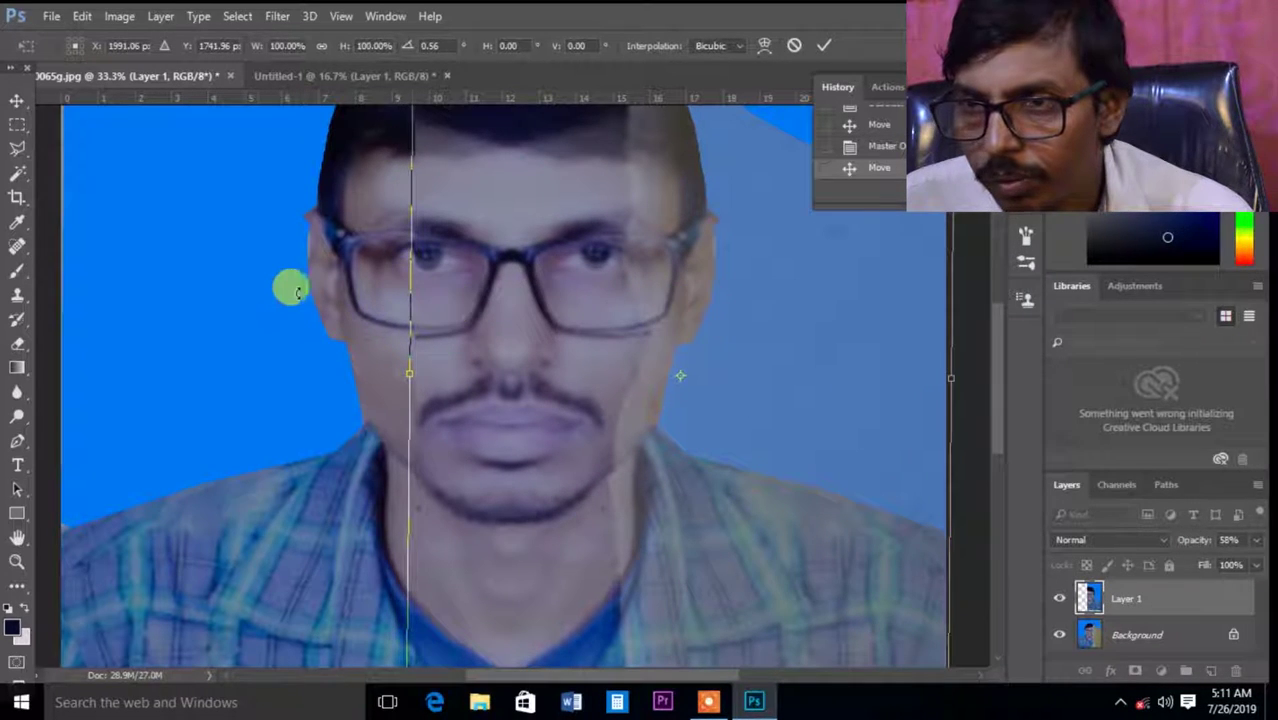
click(16, 100)
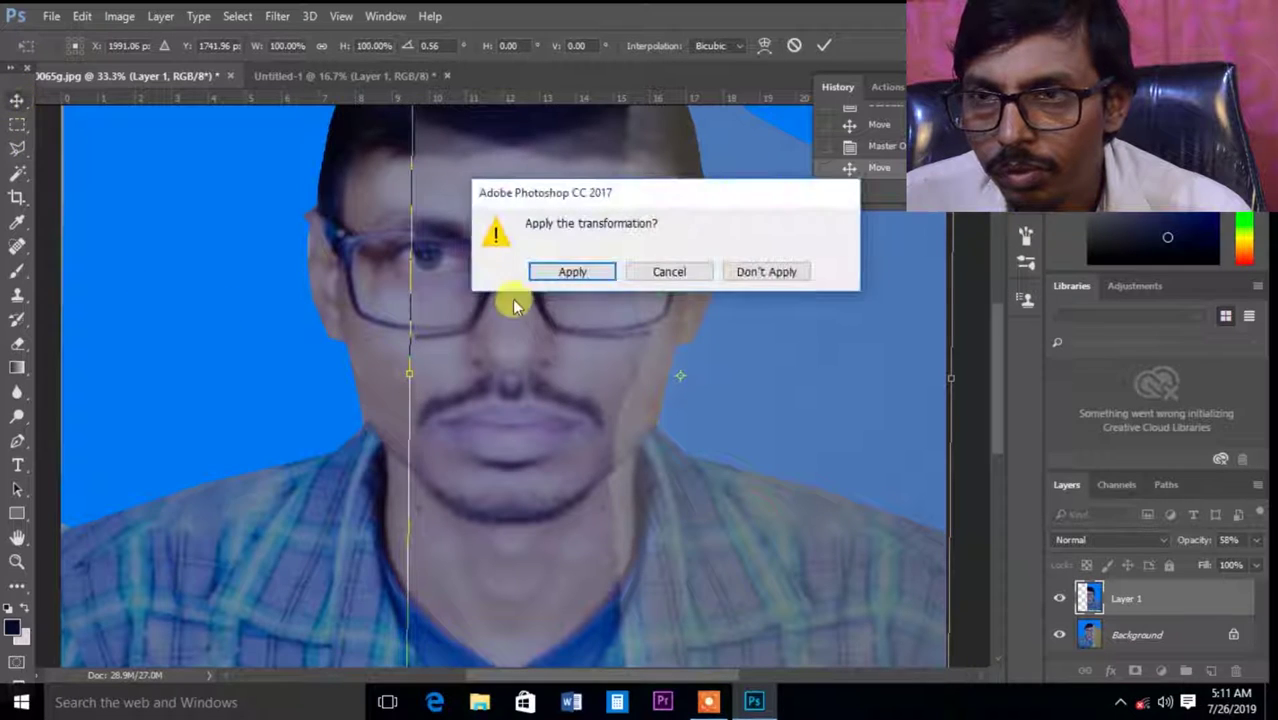
click(571, 277)
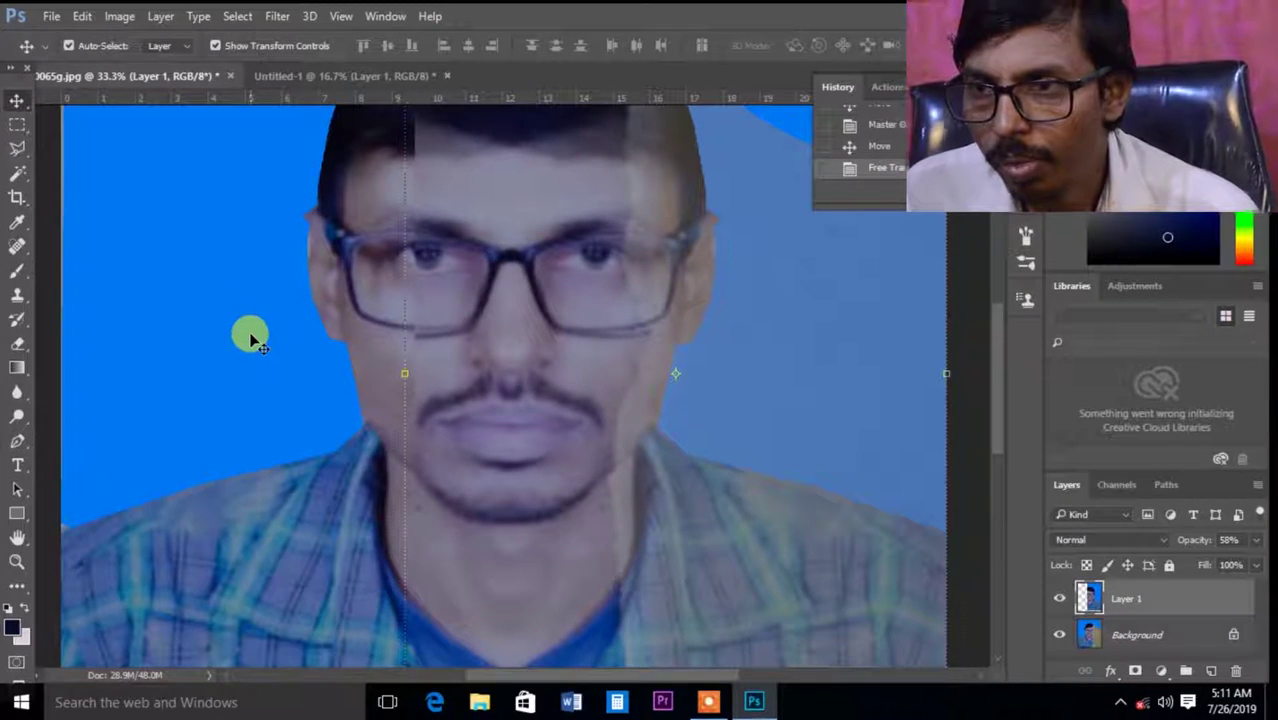
Step: Set the mirrored Layer 1 to 60% opacity so the original face shows through
click(1255, 540)
drag(1224, 565, 1243, 565)
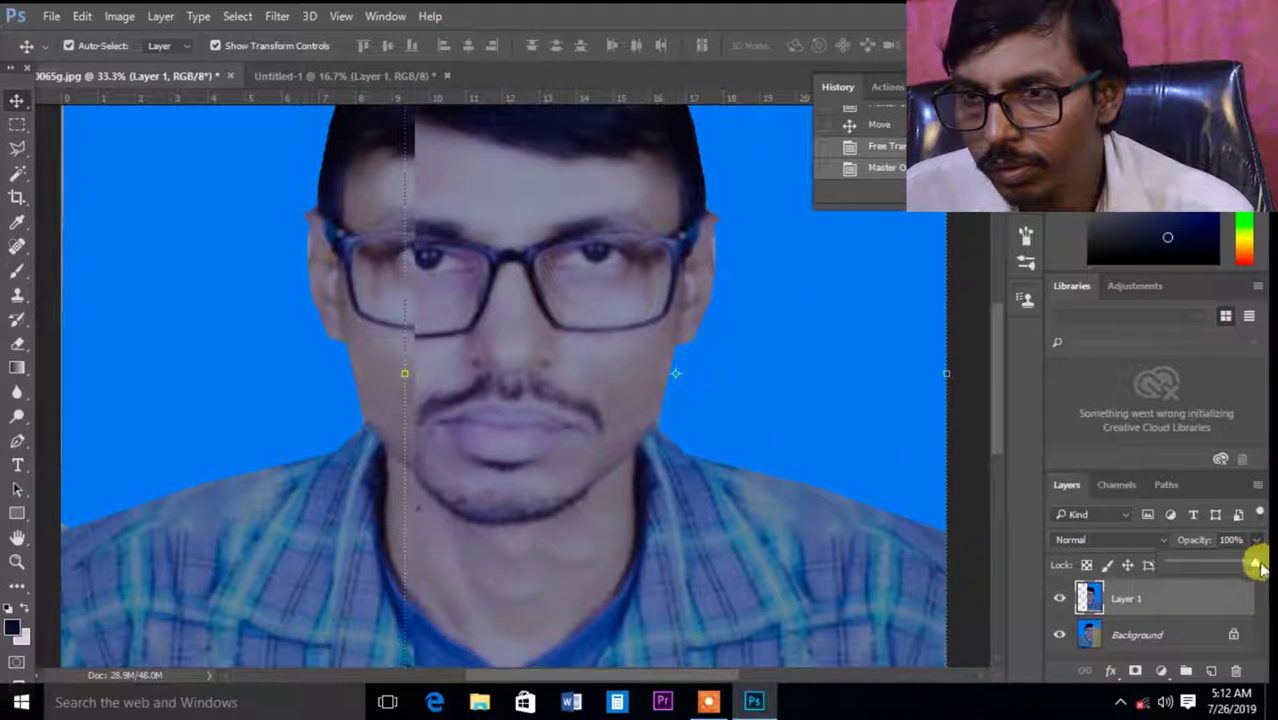
drag(1252, 567, 1220, 565)
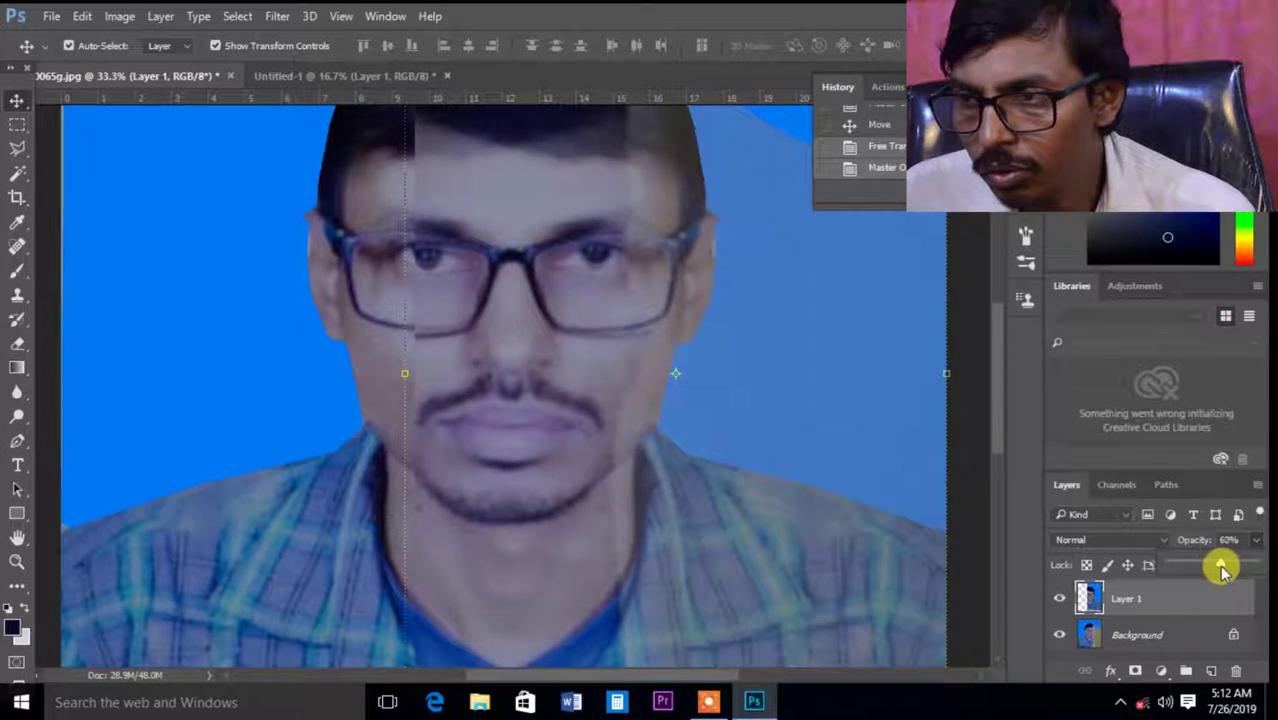
drag(408, 368, 417, 368)
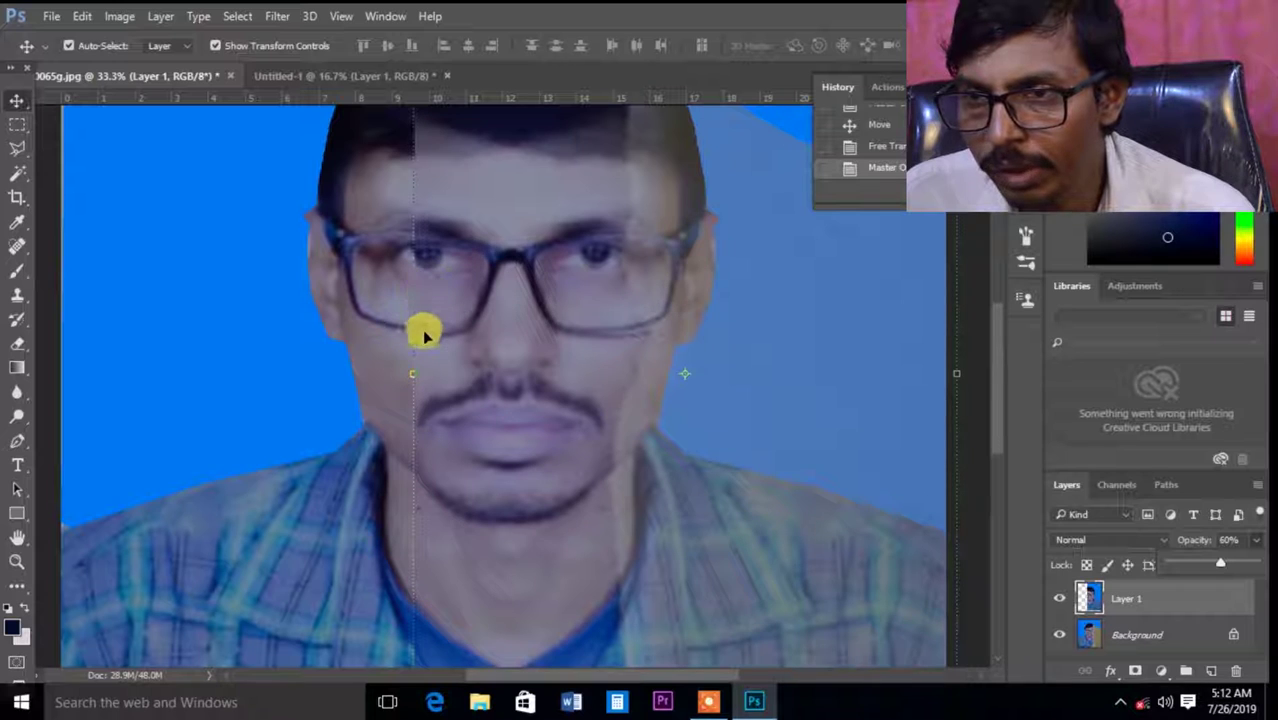
key(ctrl+minus)
key(ctrl+minus)
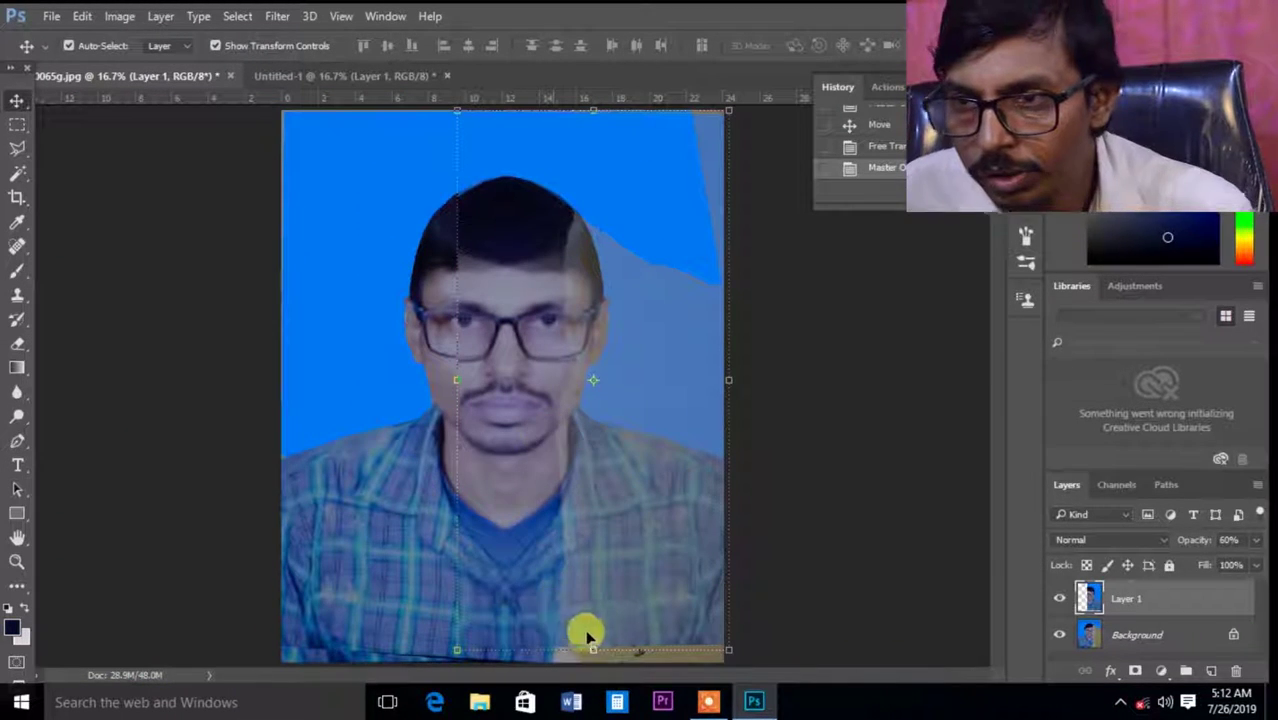
Step: Scale Layer 1's height to 99.48% and restore its opacity to 100%
drag(593, 647, 594, 644)
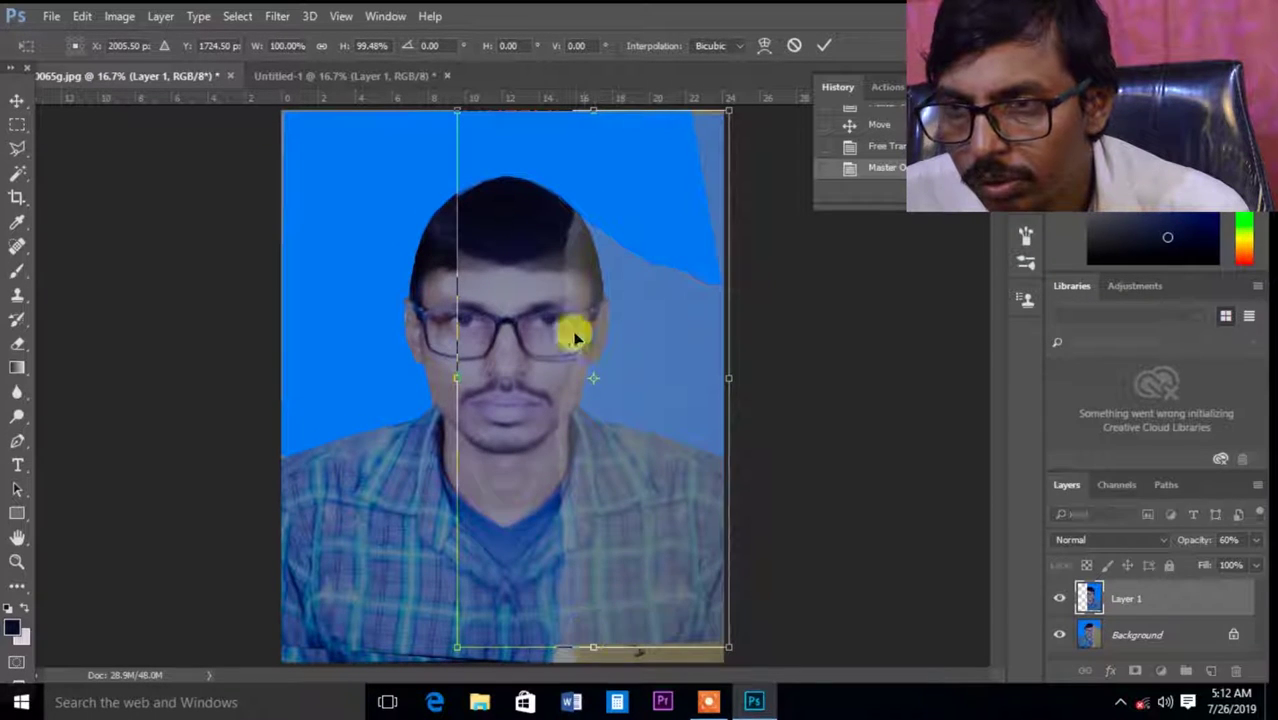
drag(594, 108, 594, 113)
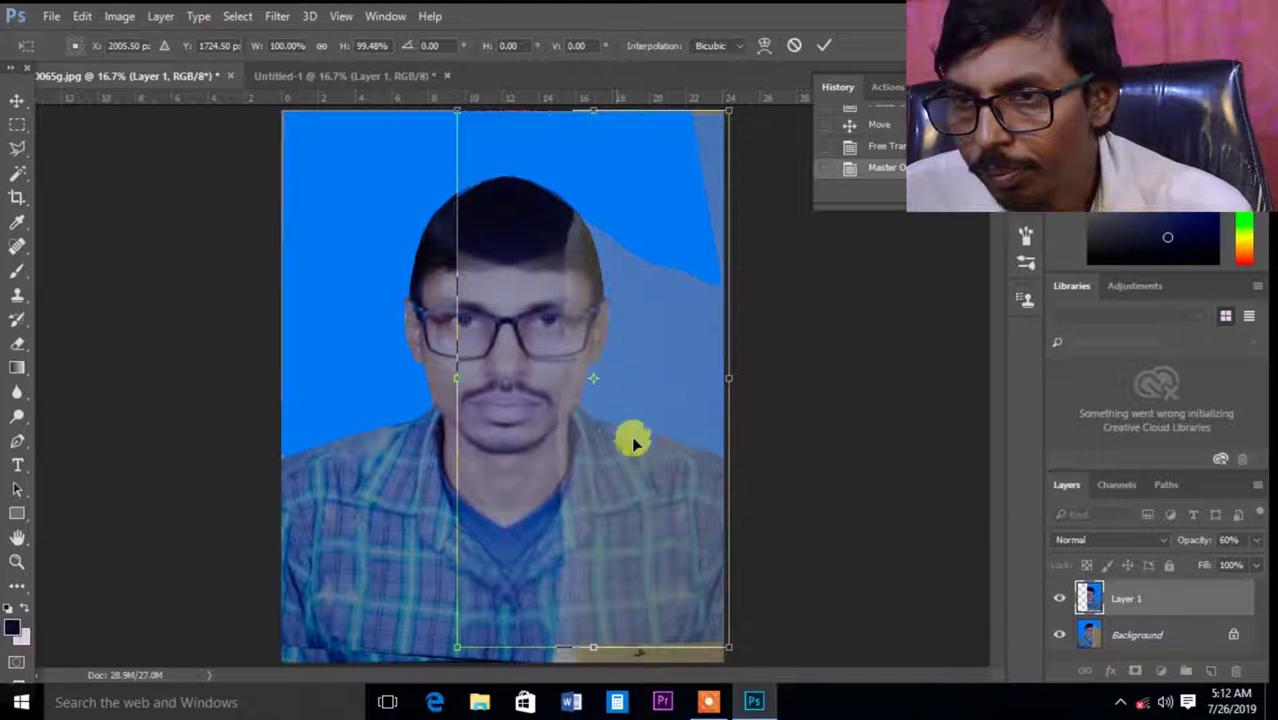
click(1256, 540)
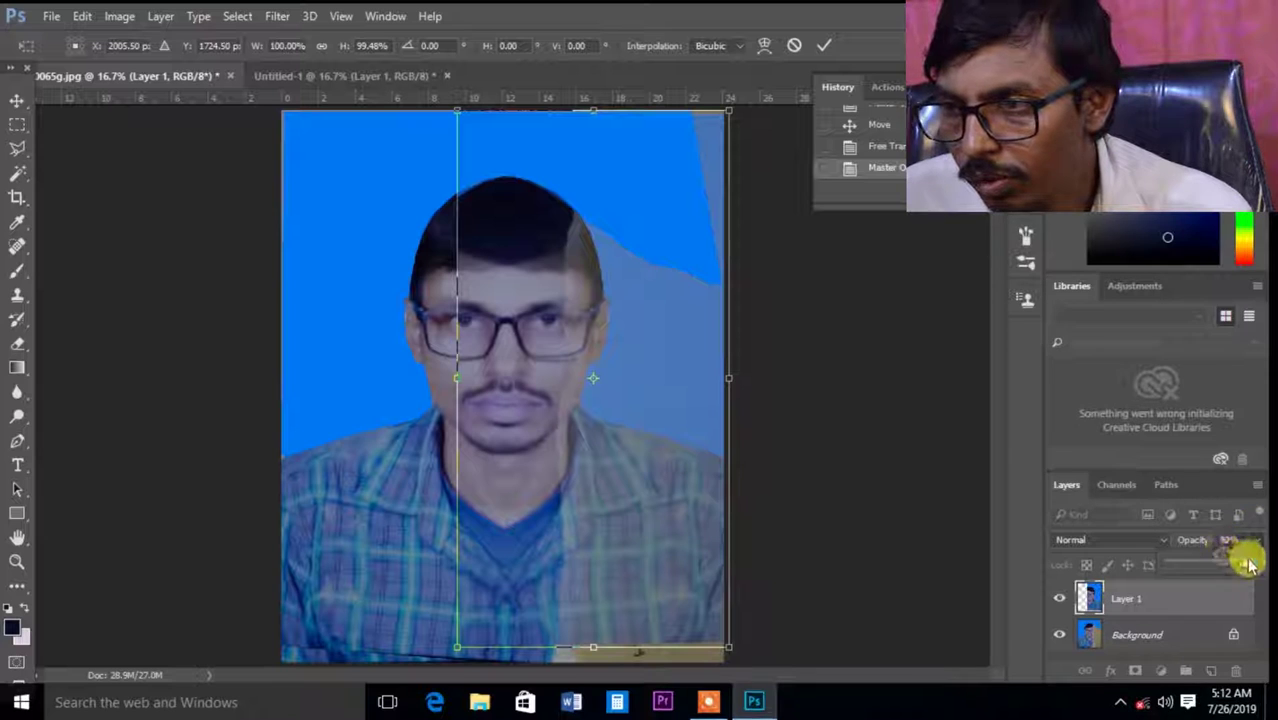
drag(1248, 565, 1258, 563)
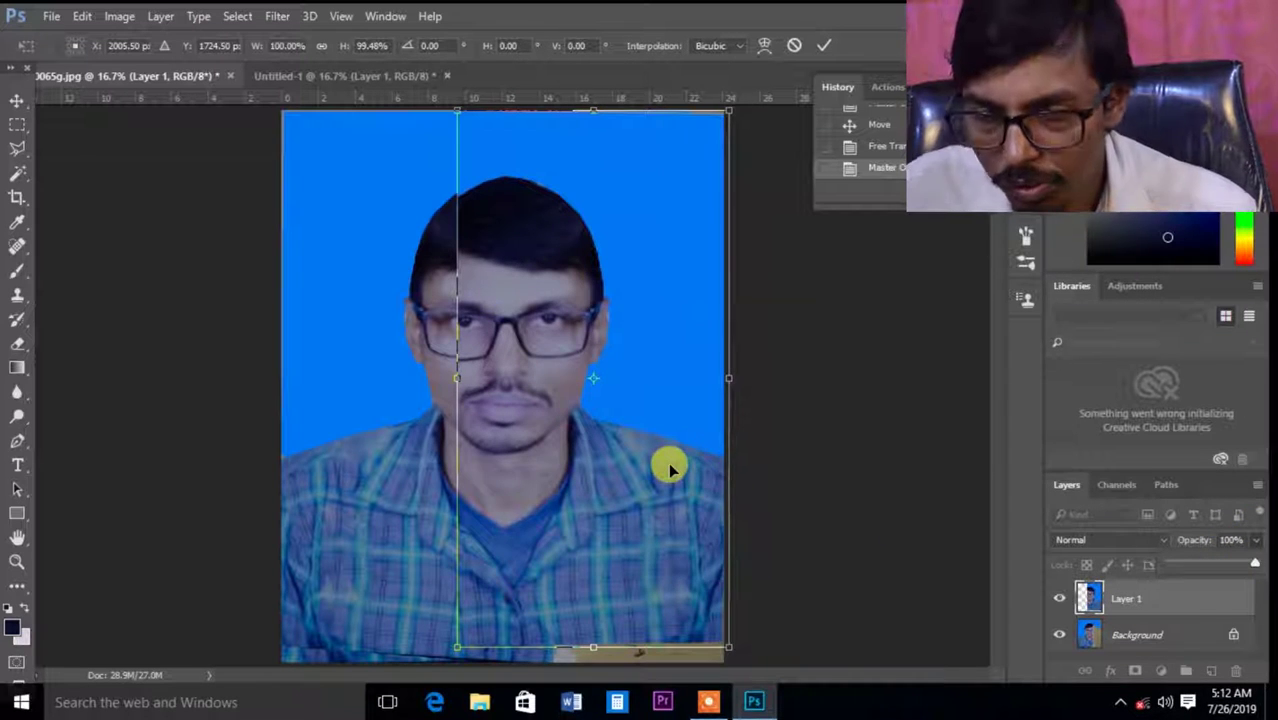
key(ctrl+plus)
key(ctrl+plus)
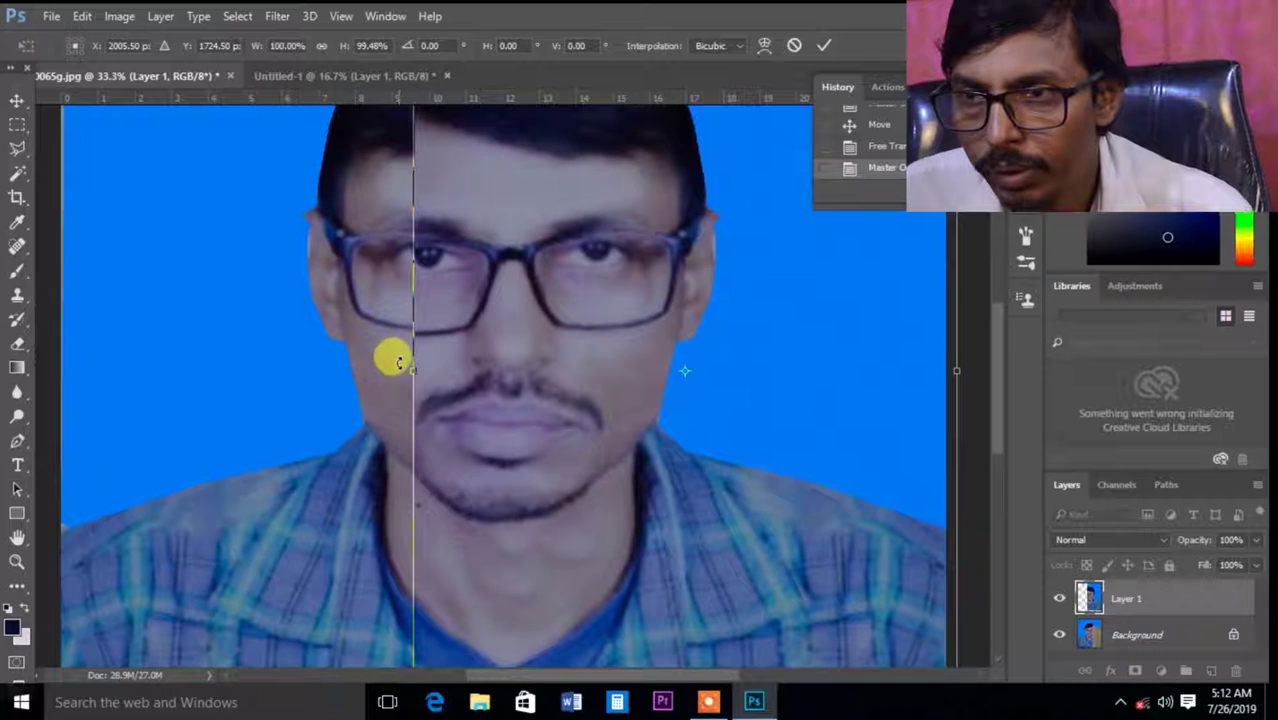
Step: Apply Layer 1's 99.48% height transform and zoom out to the whole photo
click(28, 108)
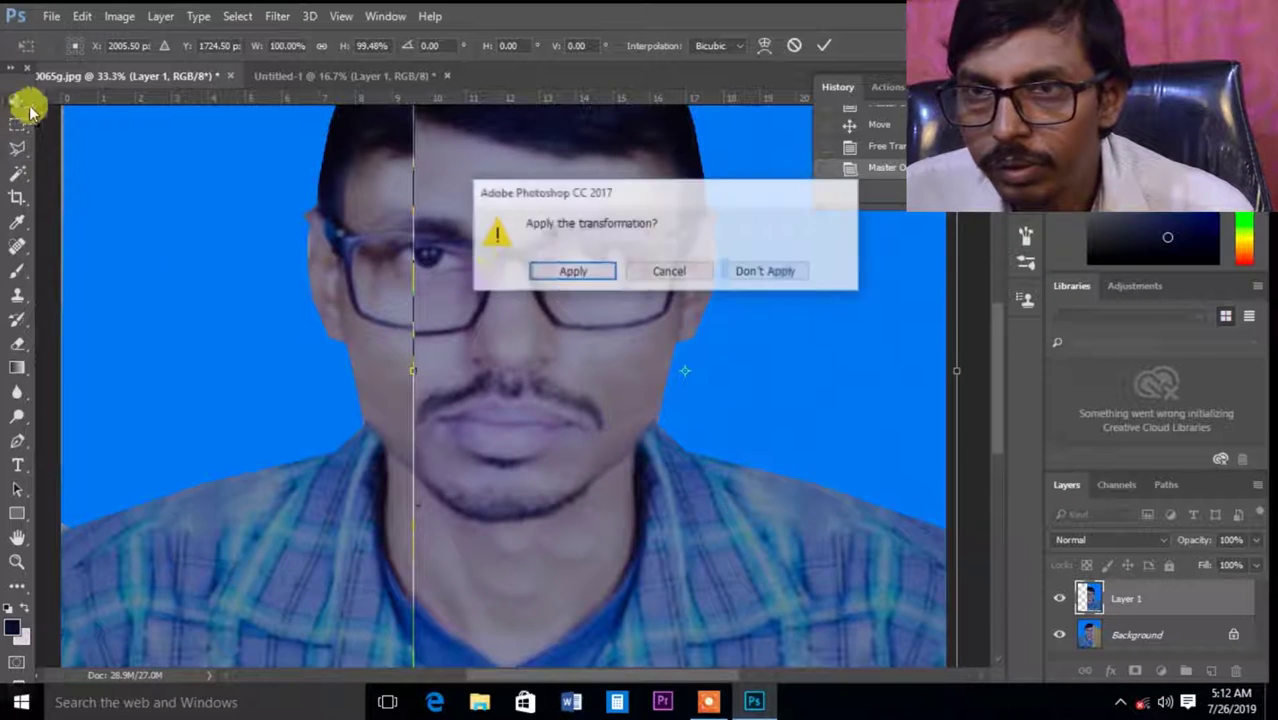
click(573, 271)
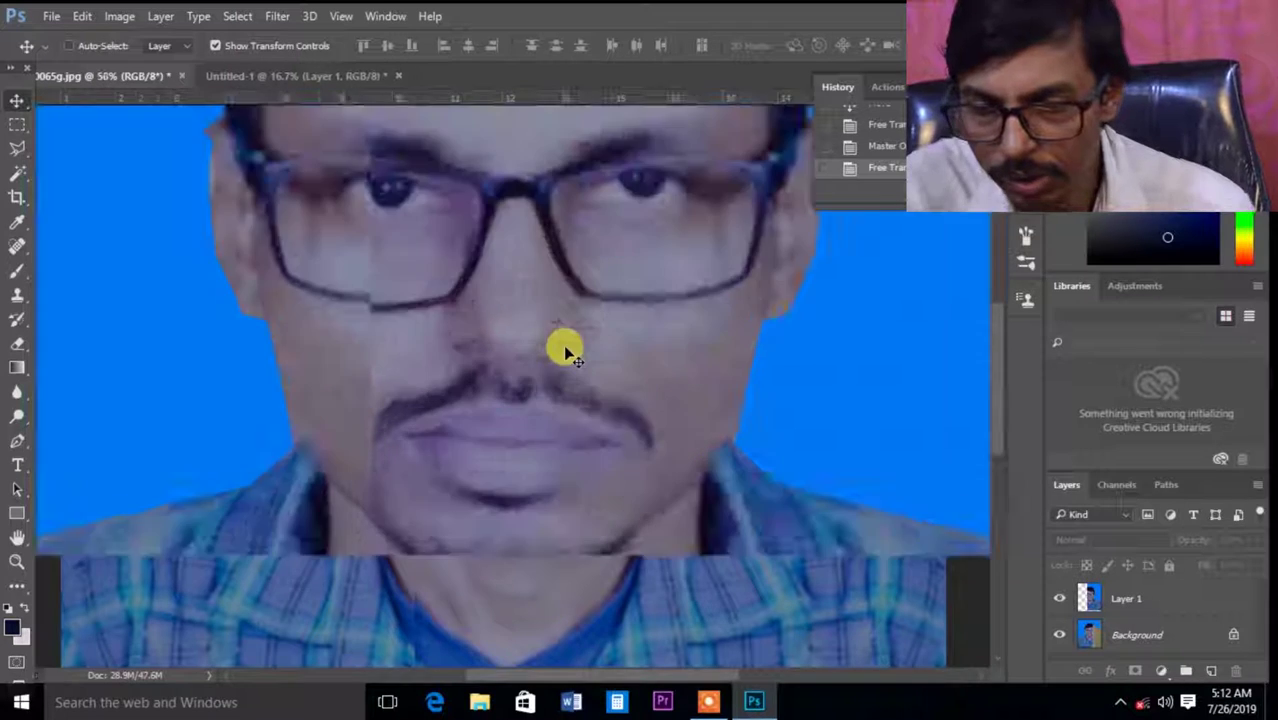
key(ctrl+minus)
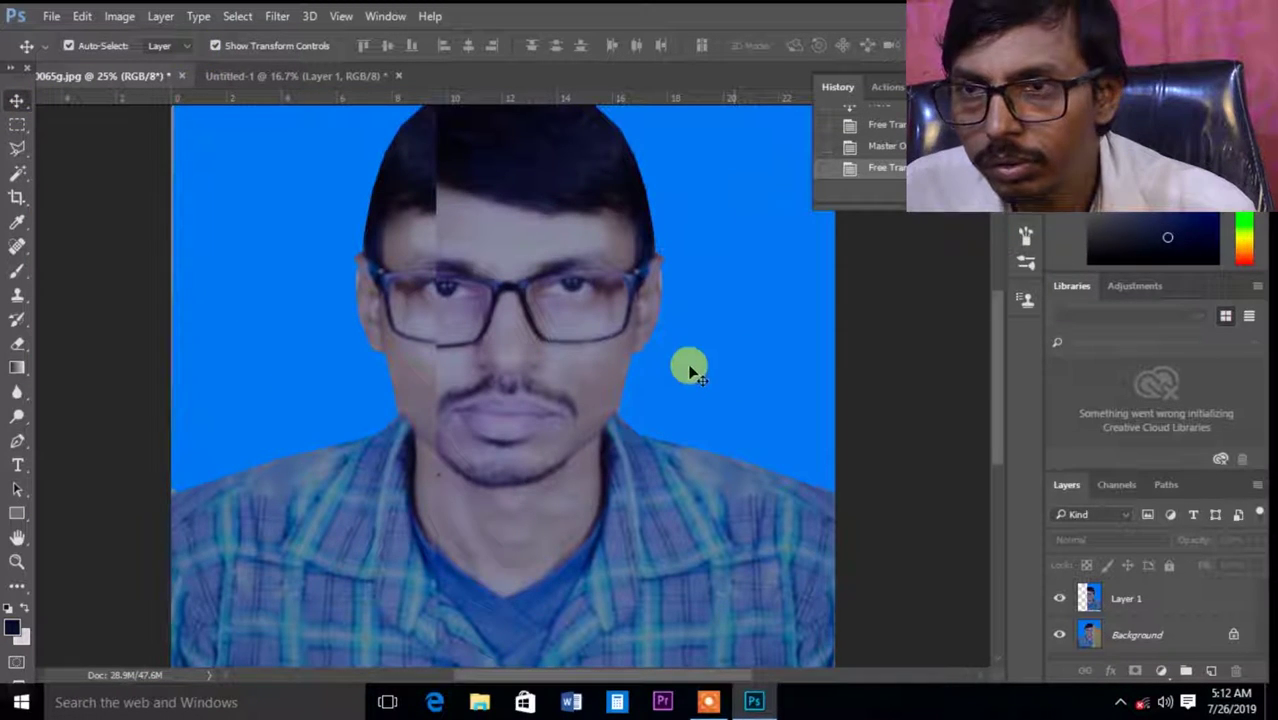
key(ctrl+minus)
Step: Rotate the mirrored half on Layer 1 by about 1.71° with Free Transform
click(585, 266)
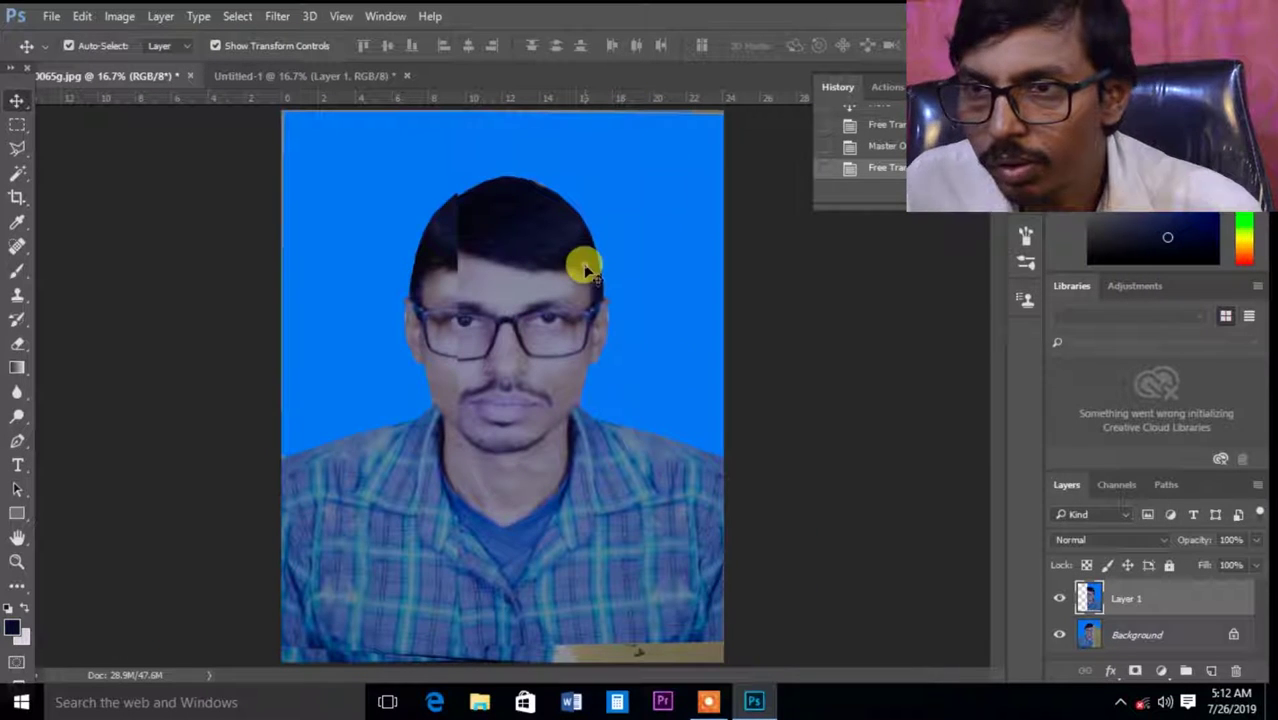
click(741, 366)
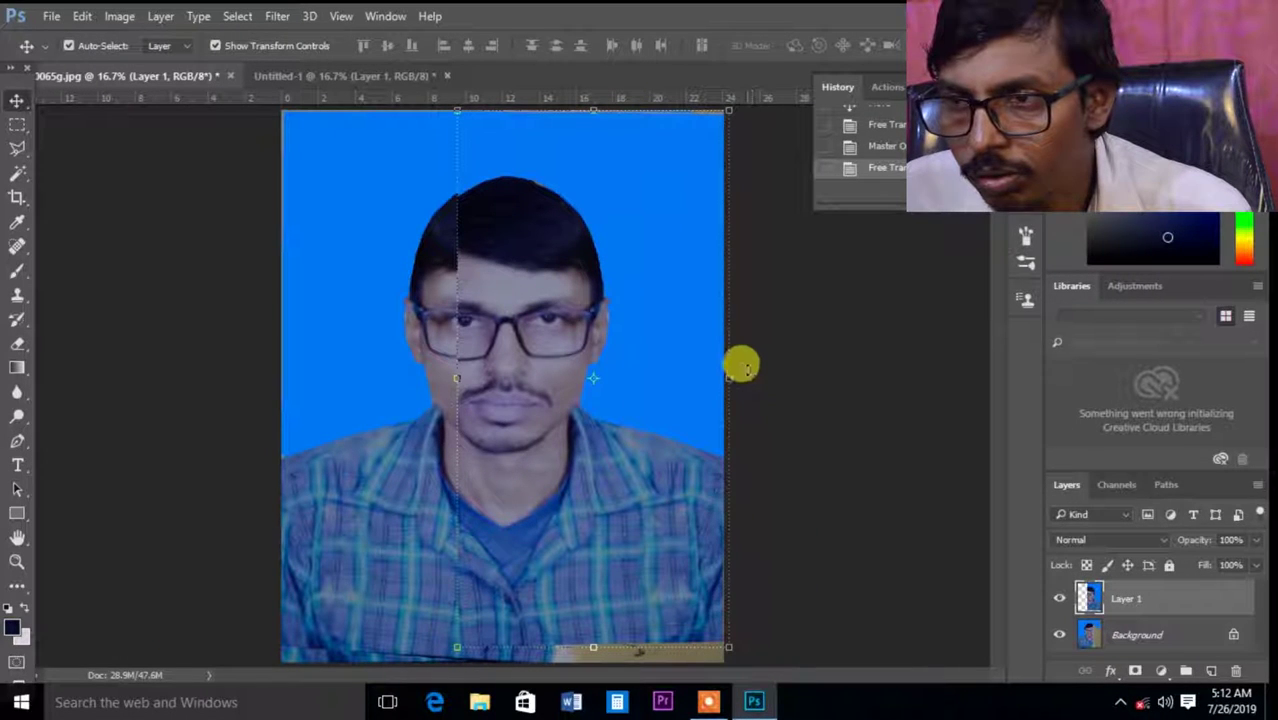
drag(745, 371, 744, 374)
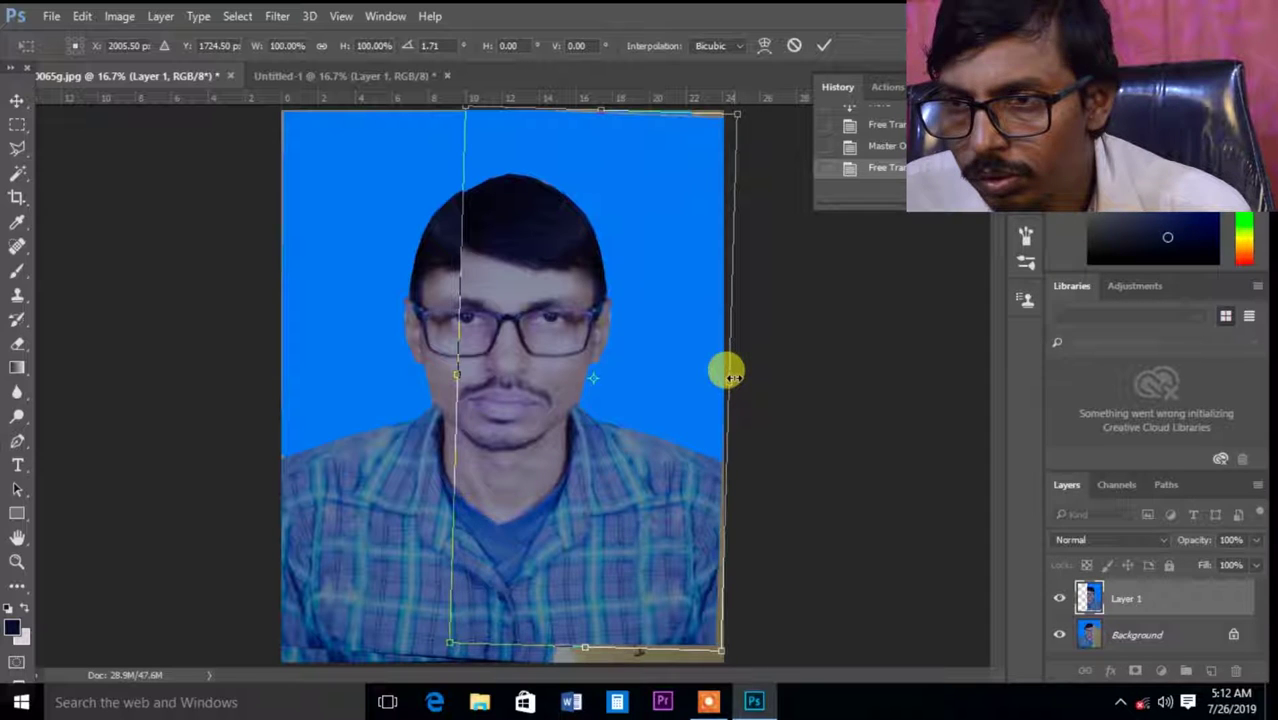
key(ctrl+plus)
key(ctrl+plus)
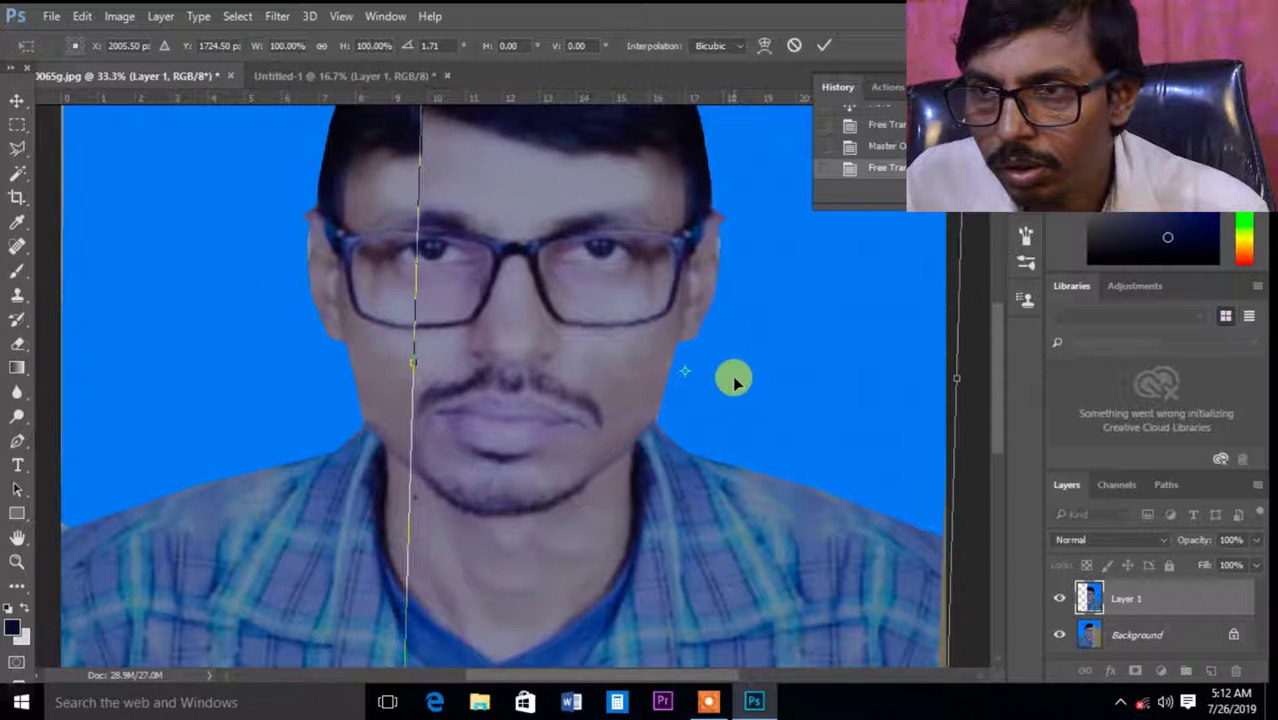
click(16, 100)
click(578, 274)
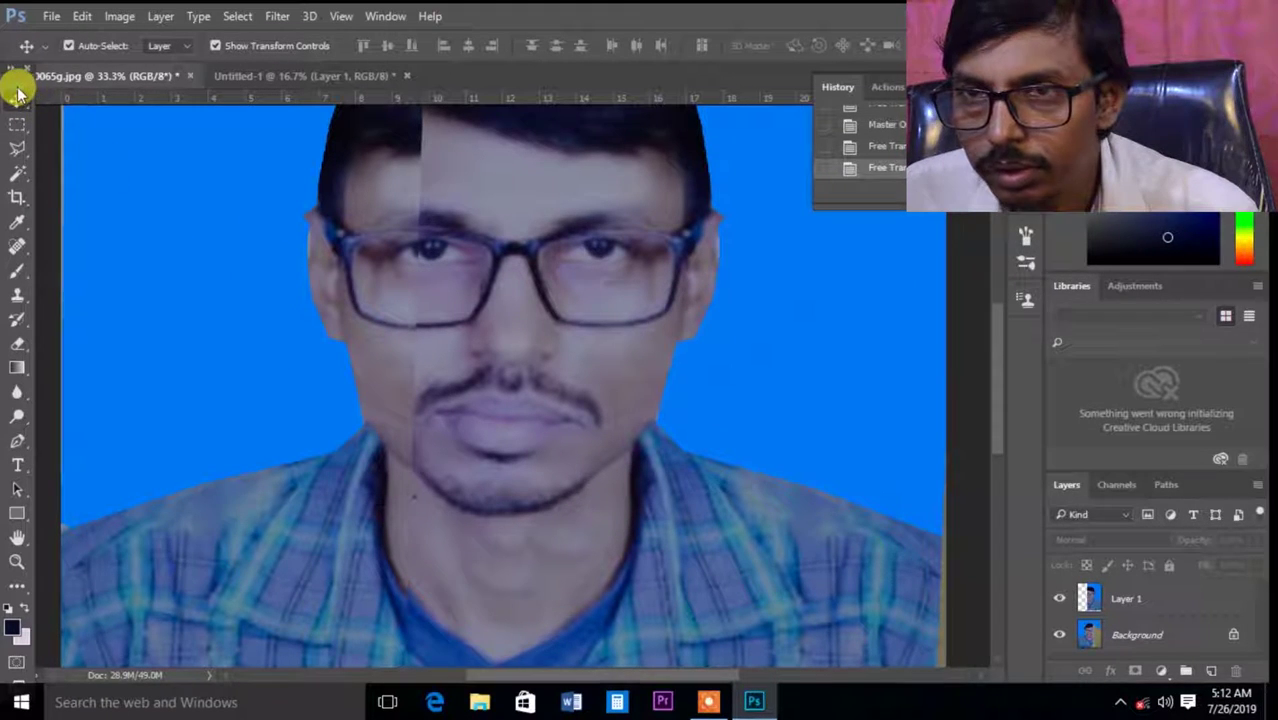
Step: Nudge the mirrored half slightly upward with a second Free Transform and commit it
key(ctrl+minus)
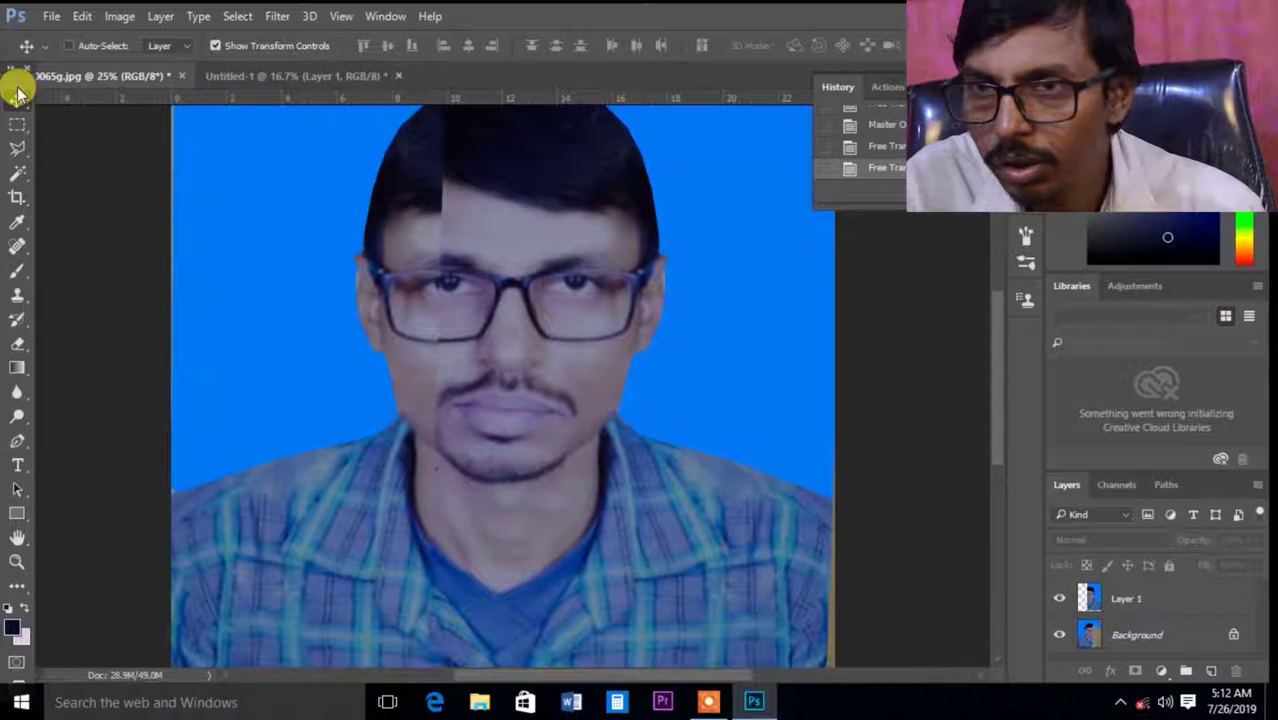
key(ctrl+minus)
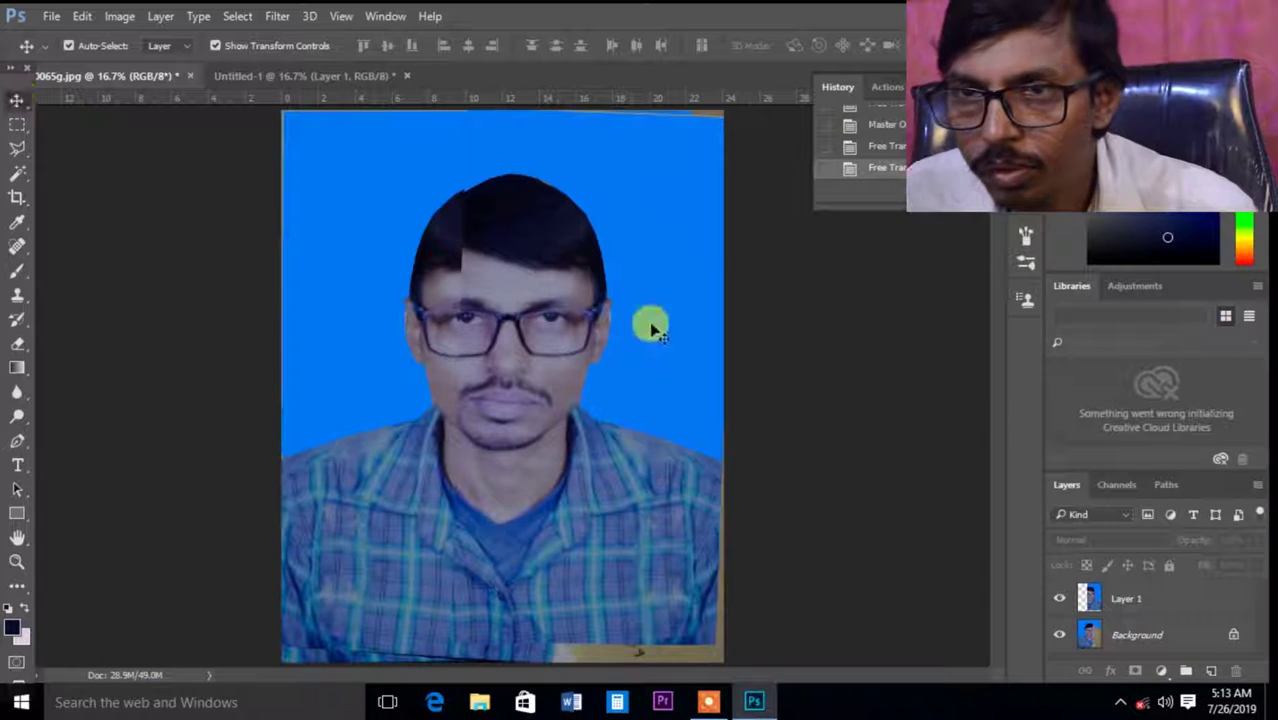
click(656, 330)
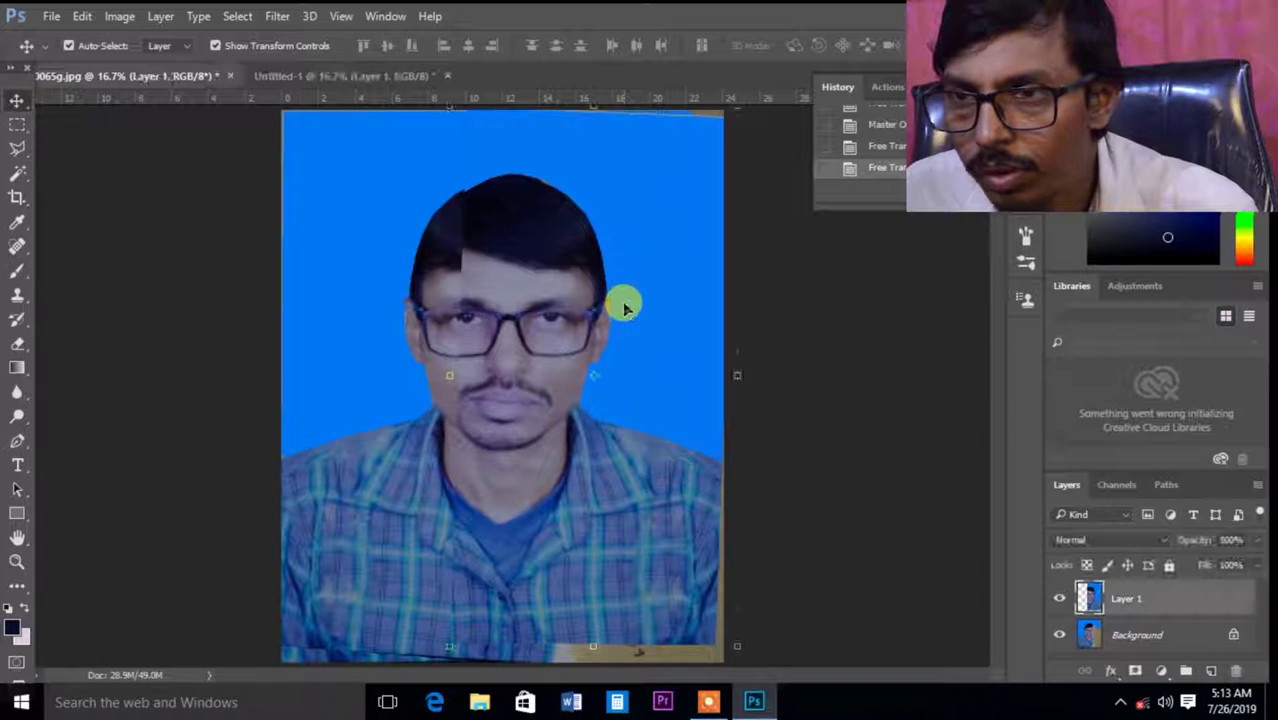
click(749, 375)
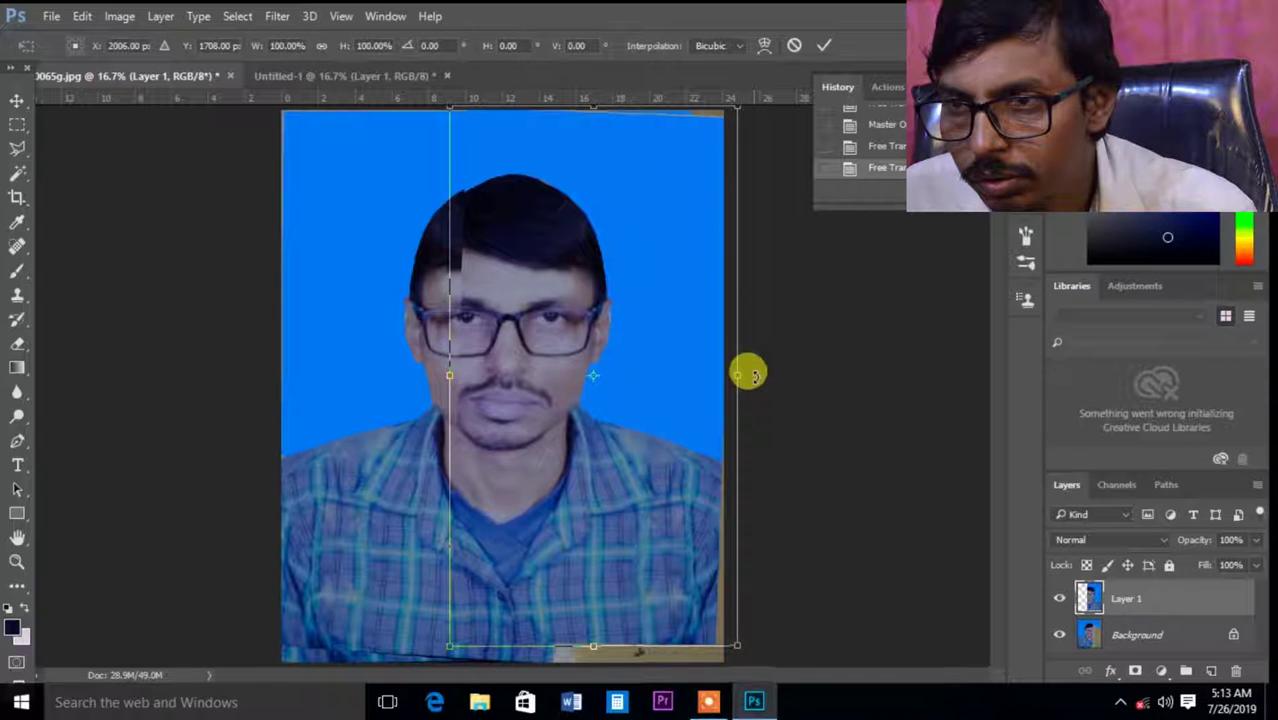
key(ctrl+plus)
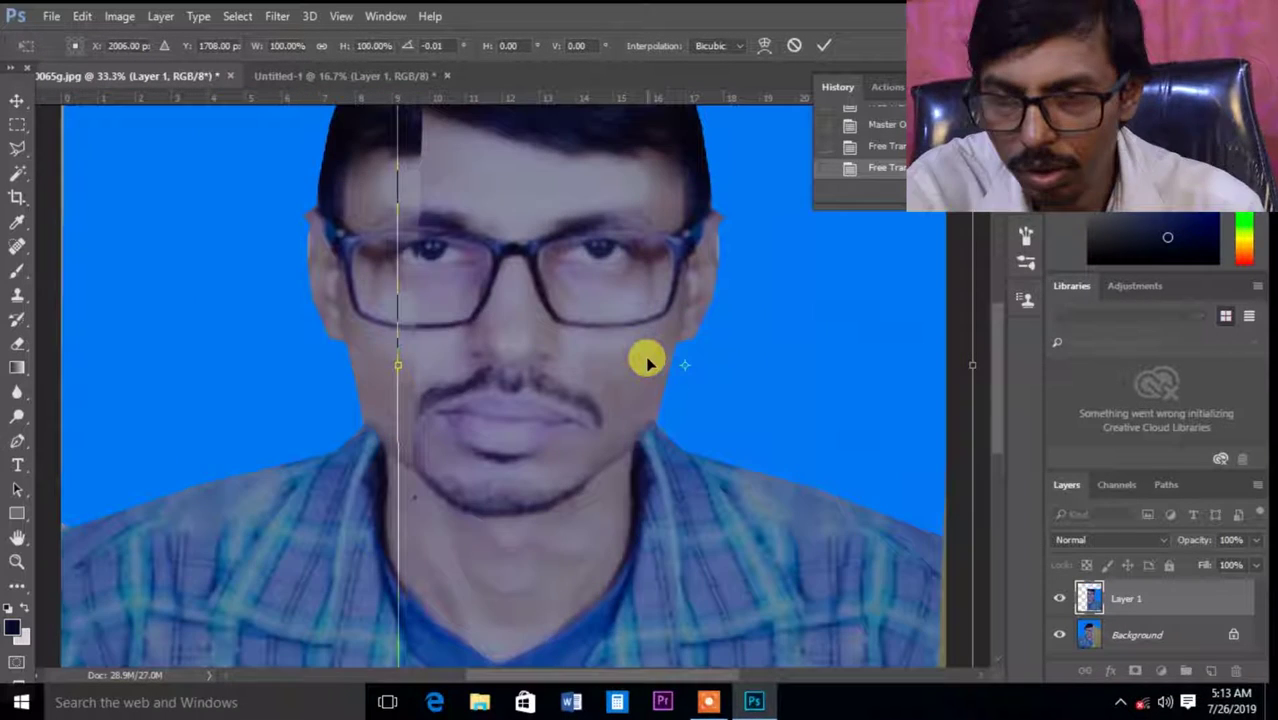
scroll(579, 379, up, 2)
scroll(579, 379, up, 2)
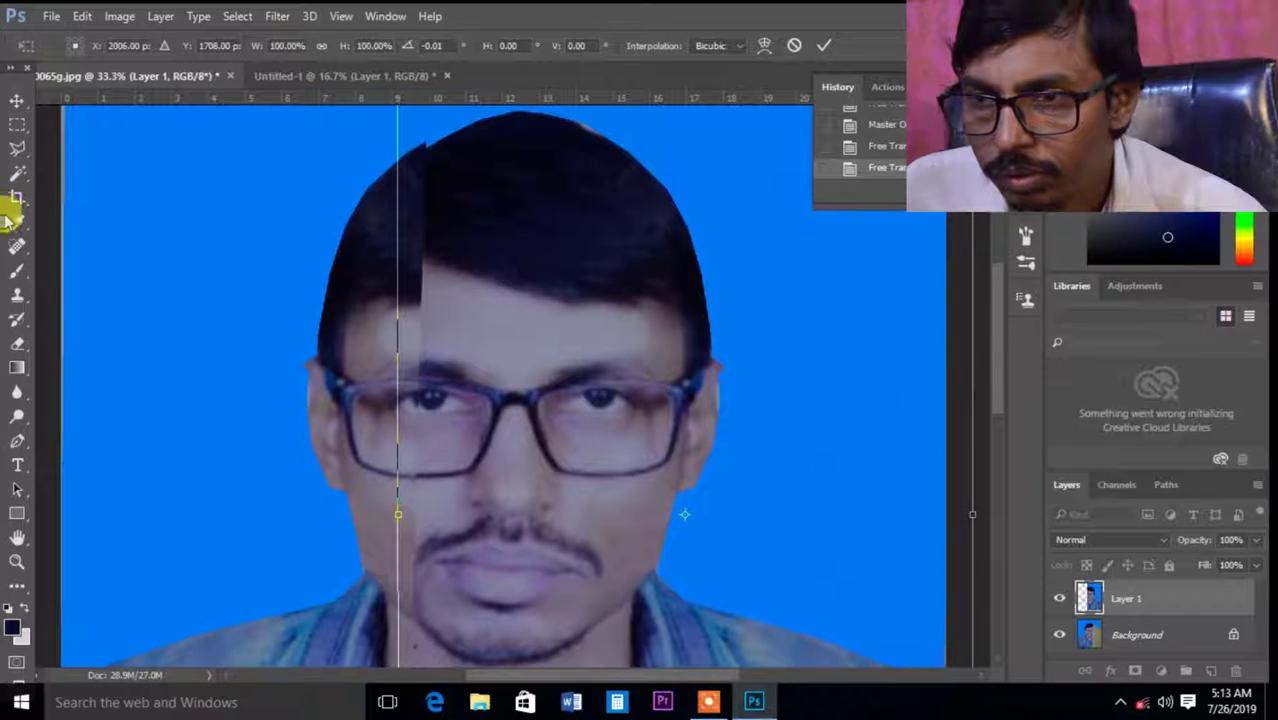
click(17, 102)
click(553, 272)
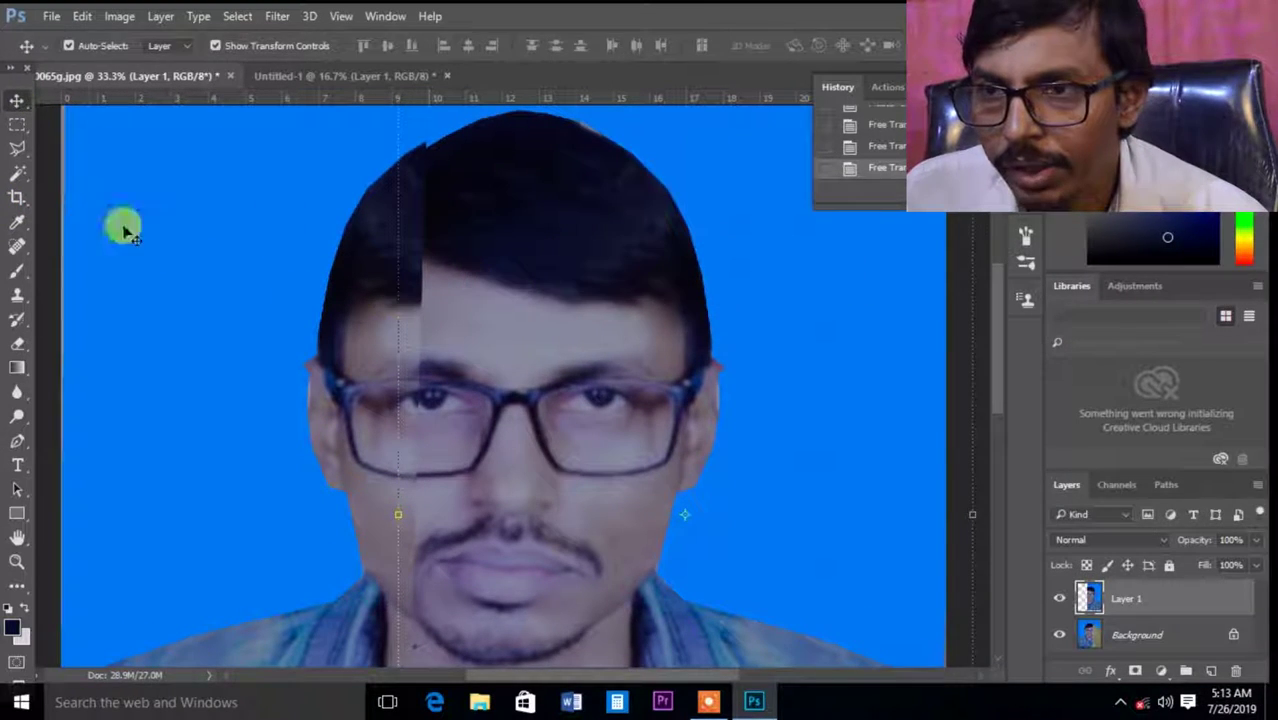
Step: Erase at 75% opacity along the left hair edge, cheek and shirt edge to blend the seam
click(17, 343)
mouse_move(403, 228)
mouse_down()
mouse_move(400, 153)
mouse_move(382, 600)
mouse_move(363, 392)
mouse_up()
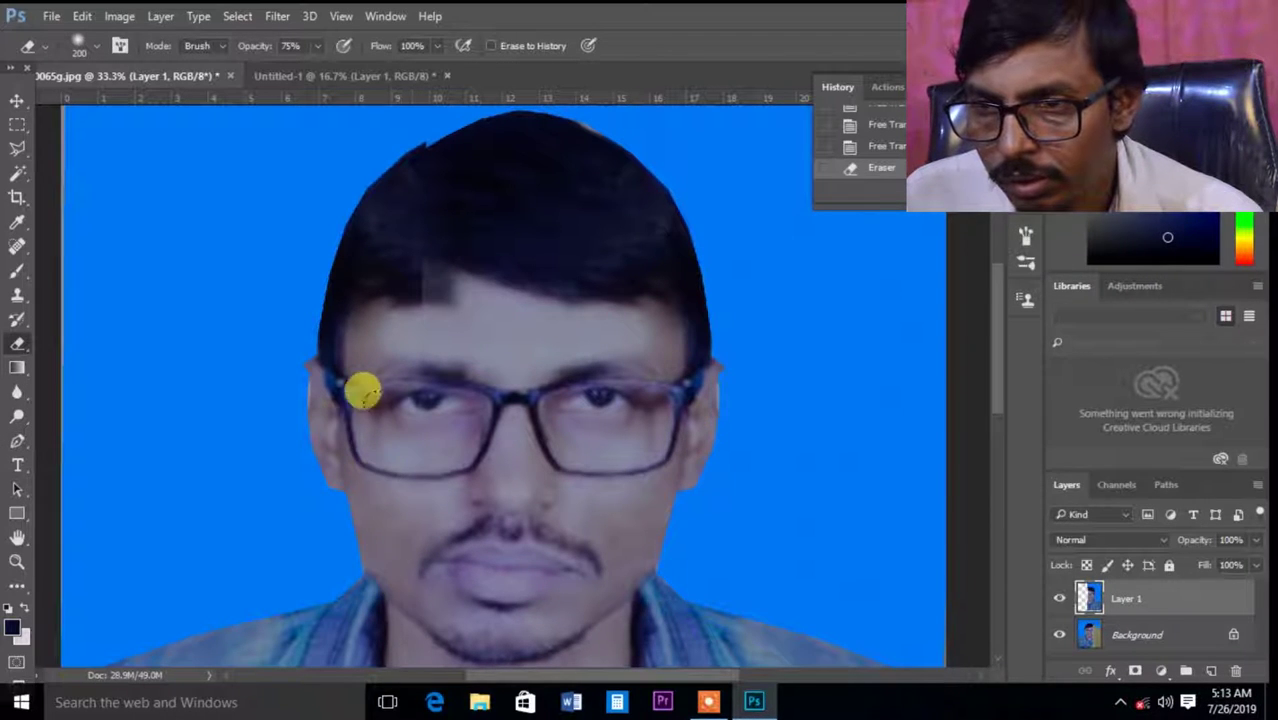
scroll(415, 405, down, 1)
scroll(415, 330, down, 1)
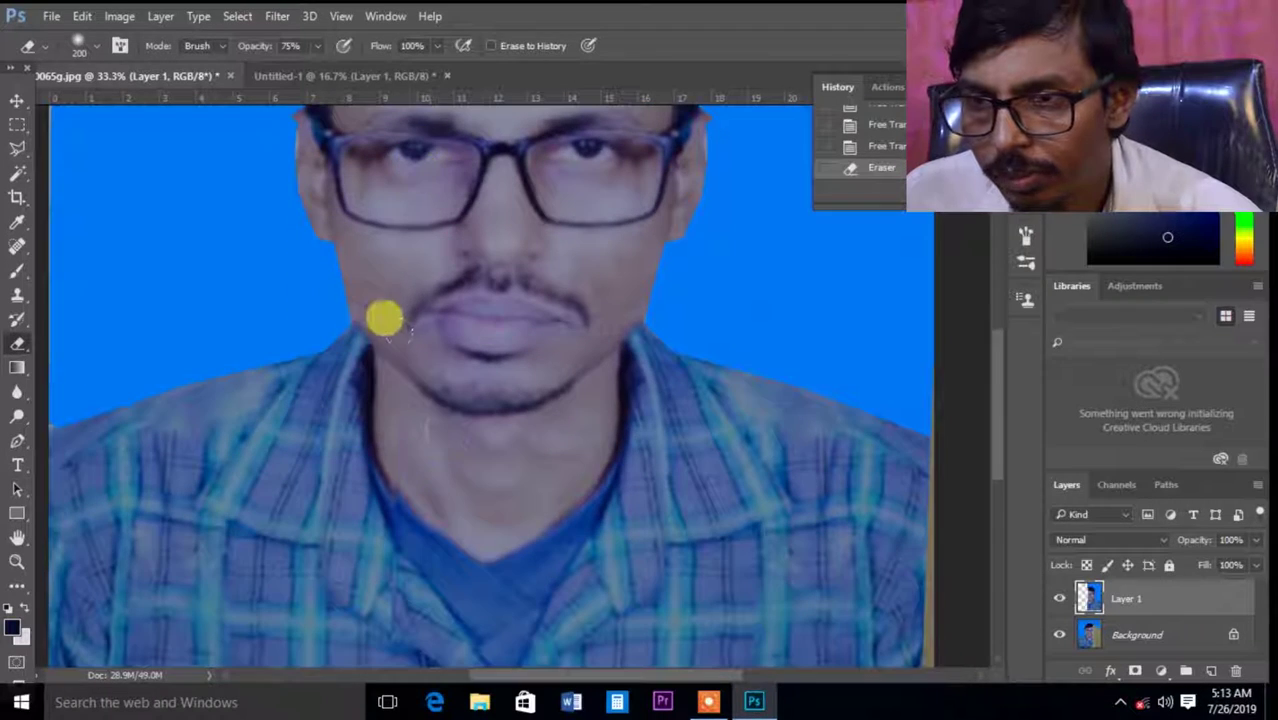
mouse_move(363, 452)
mouse_down()
mouse_move(365, 402)
mouse_move(365, 585)
mouse_up()
scroll(400, 300, down, 2)
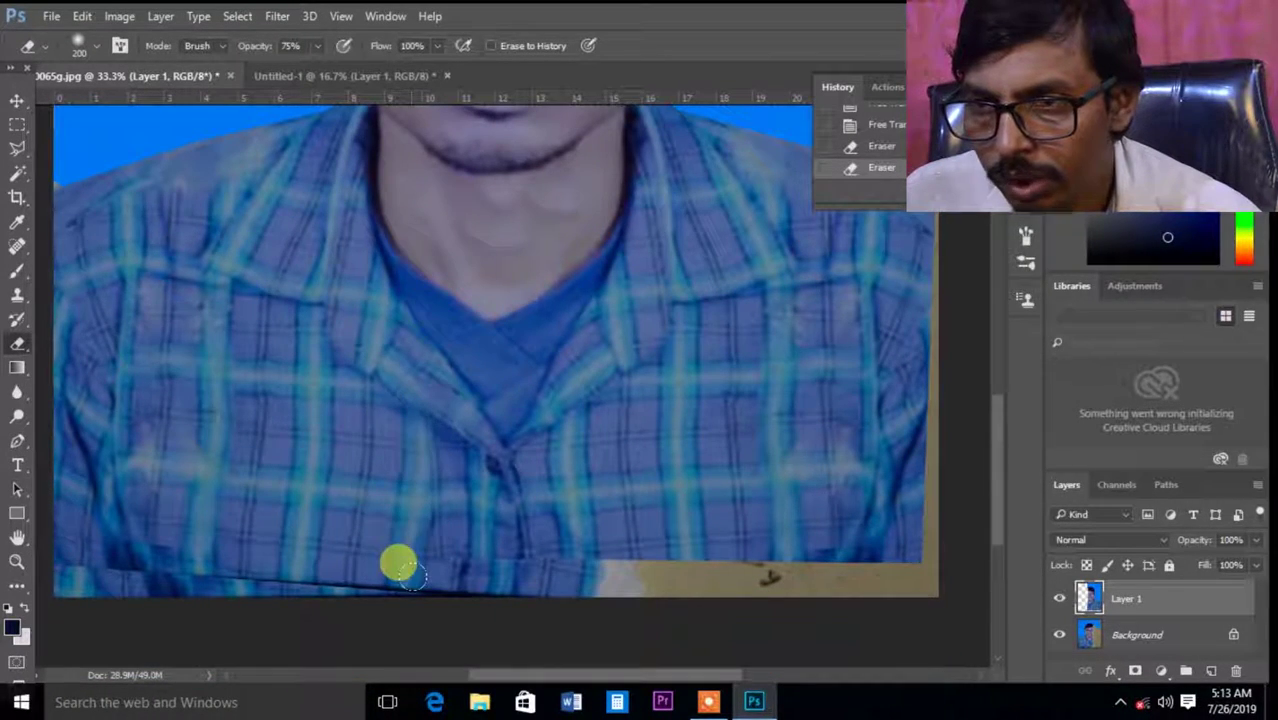
drag(487, 555, 388, 541)
scroll(540, 450, up, 2)
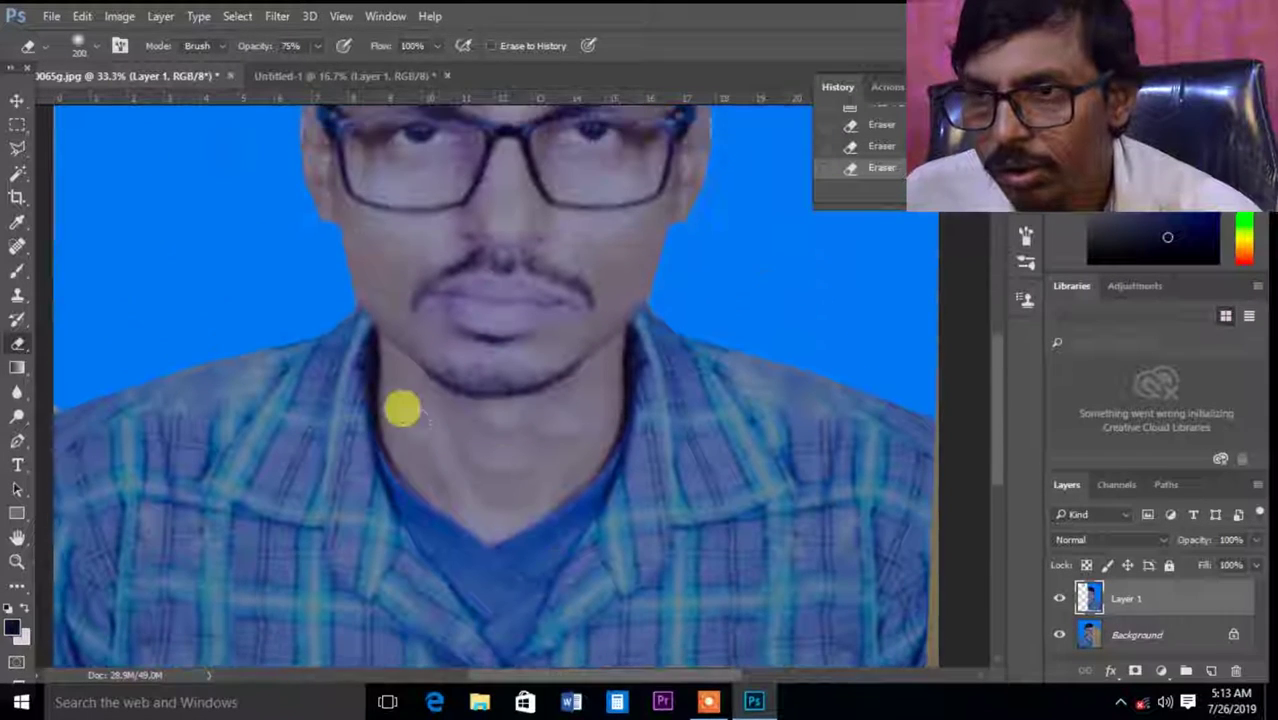
scroll(379, 405, up, 3)
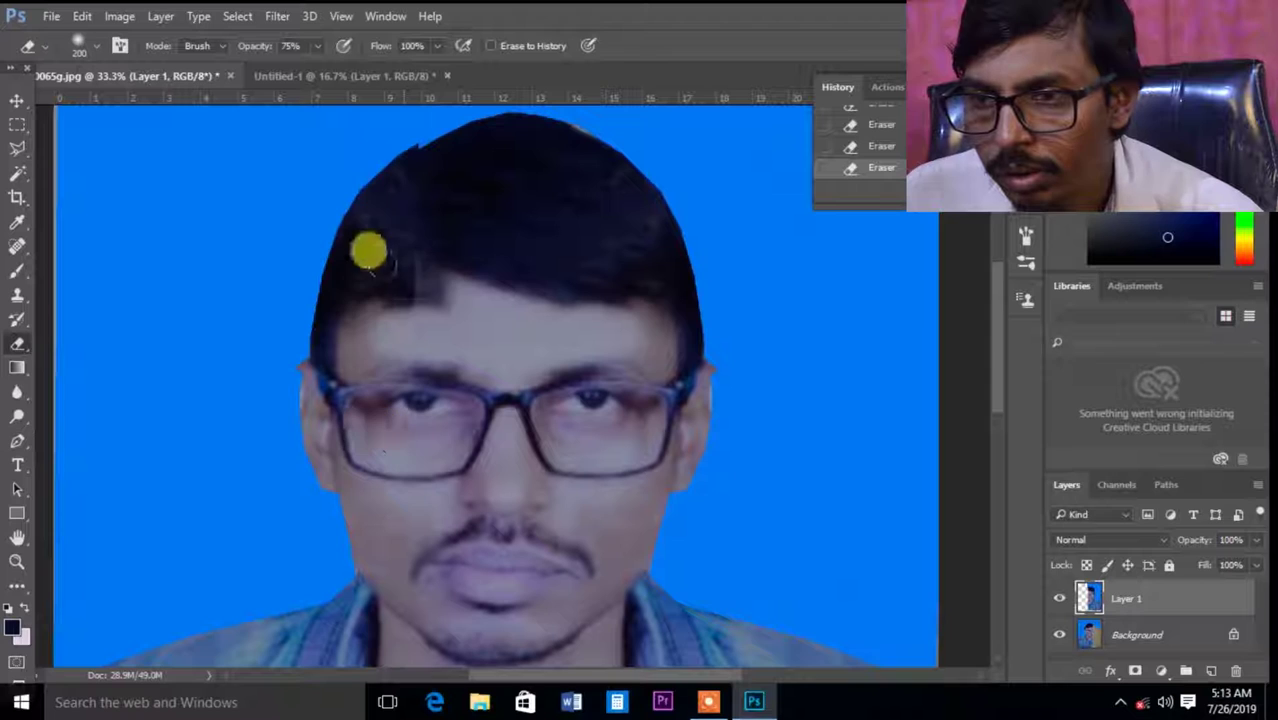
Step: Blend the hairline into the forehead with a smaller eraser and smooth the hair's top outline
mouse_move(400, 170)
mouse_down()
mouse_move(446, 258)
mouse_move(497, 257)
mouse_move(408, 181)
mouse_up()
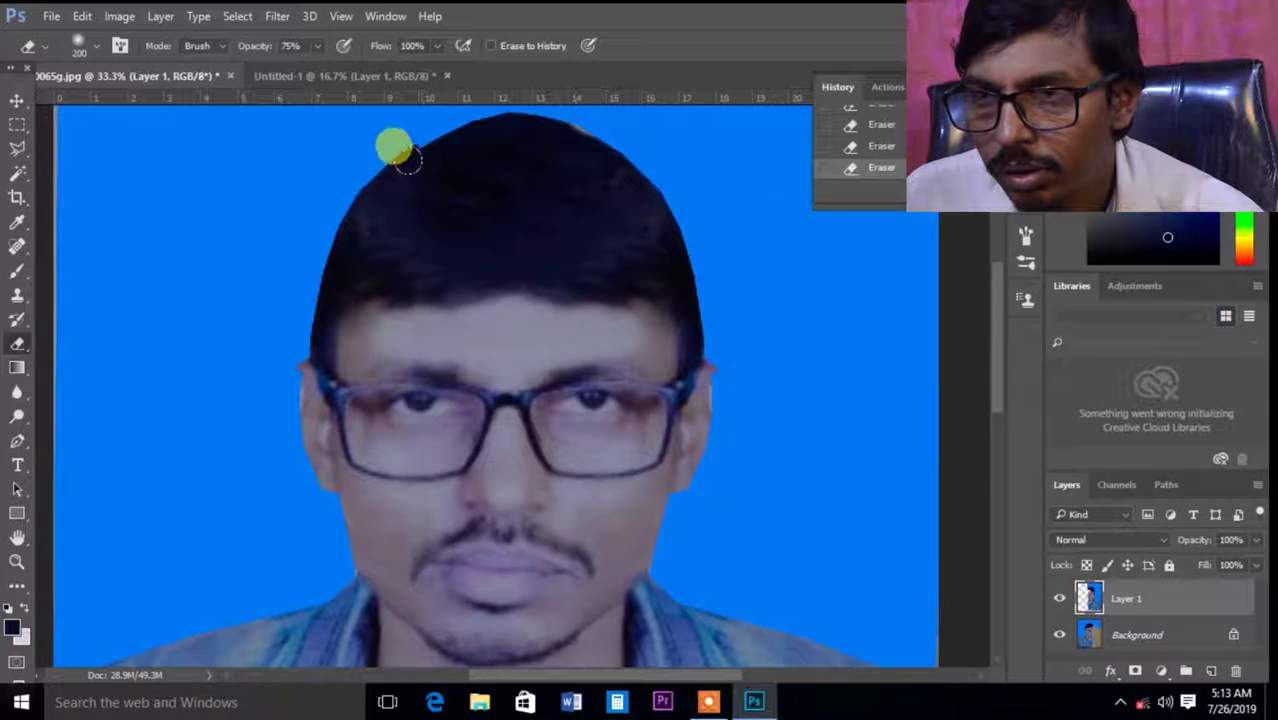
key(bracketleft)
key(bracketleft)
drag(406, 156, 422, 156)
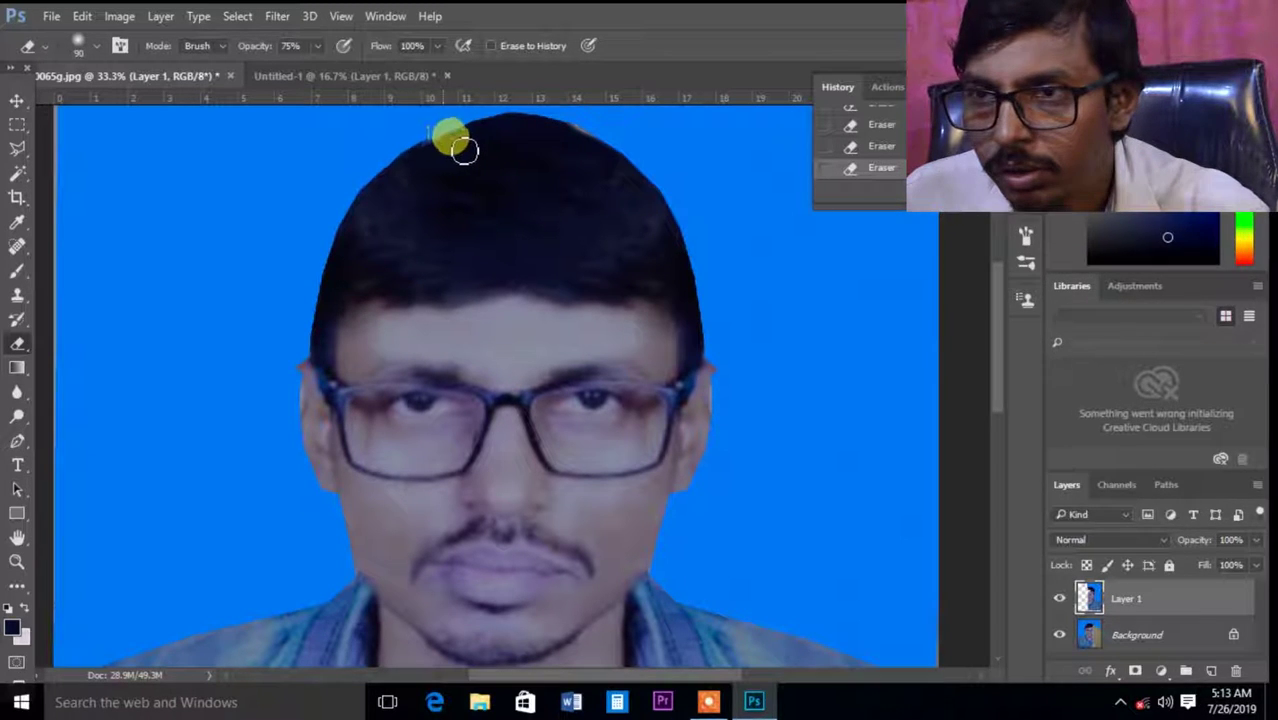
scroll(465, 265, down, 1)
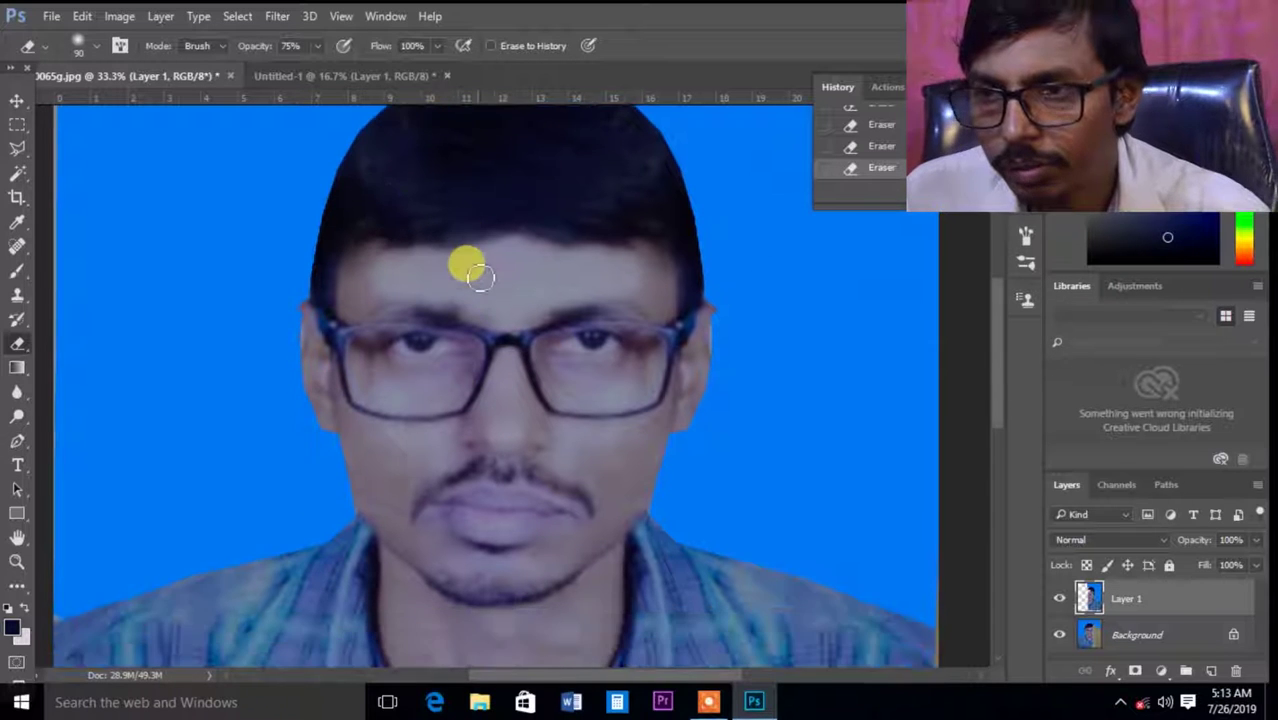
scroll(475, 275, down, 2)
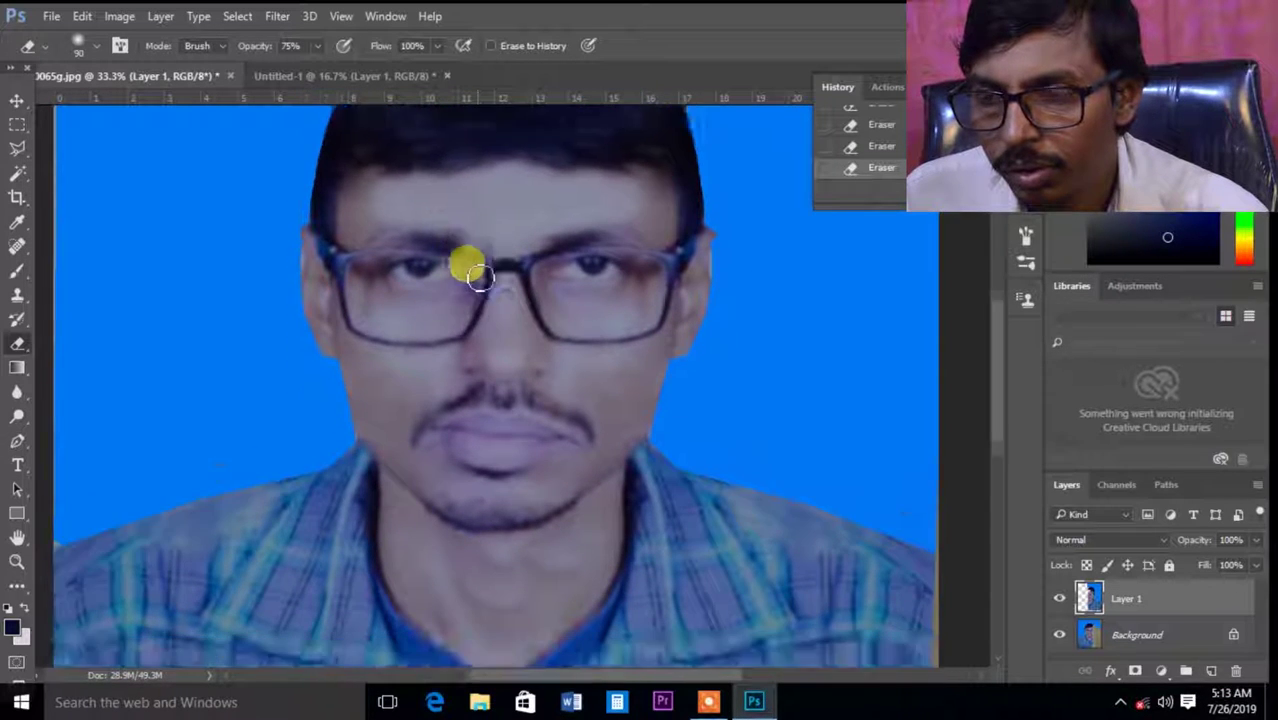
scroll(478, 285, down, 1)
scroll(470, 285, up, 1)
key(ctrl+minus)
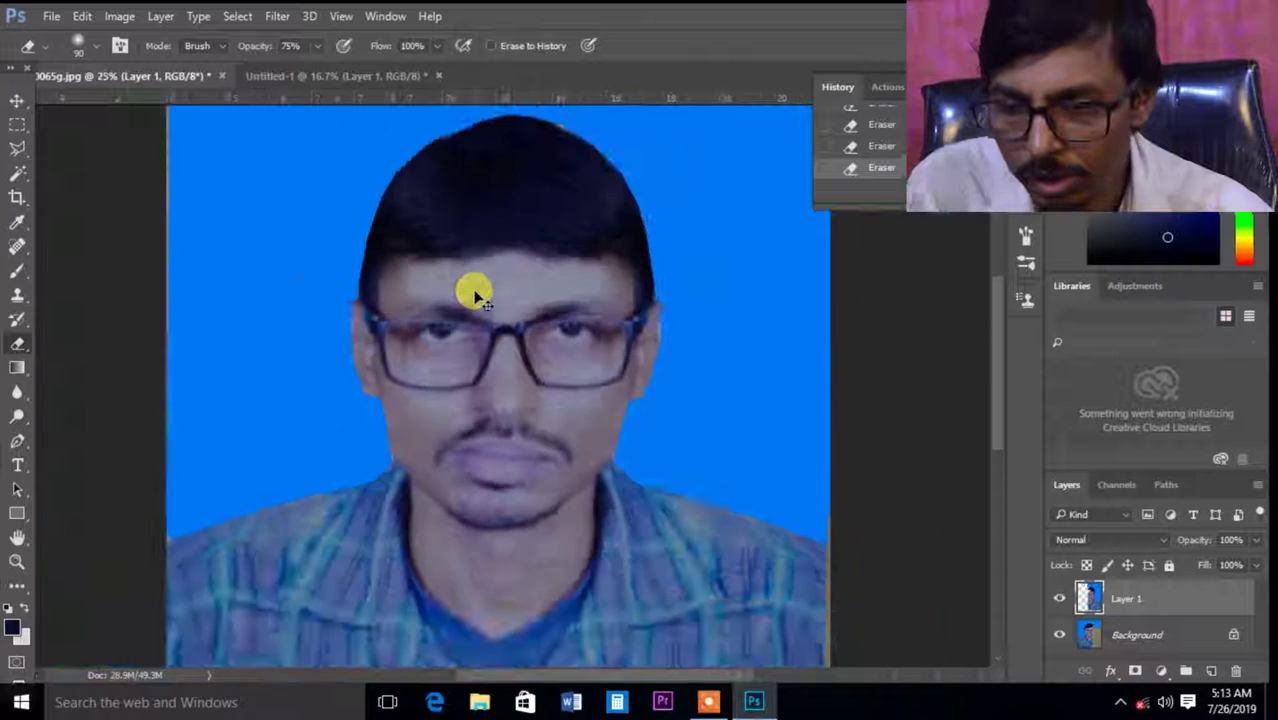
key(ctrl+minus)
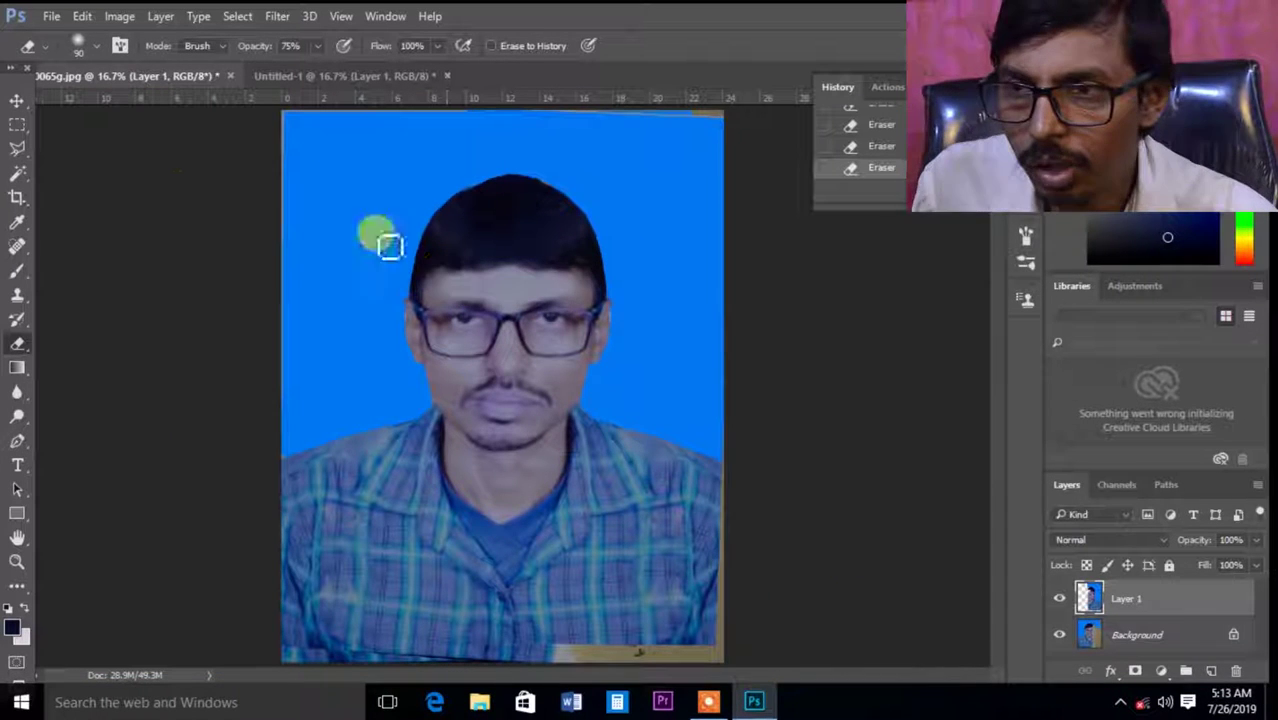
Step: Crop the photo to a tighter frame that drops the ragged edges
click(17, 200)
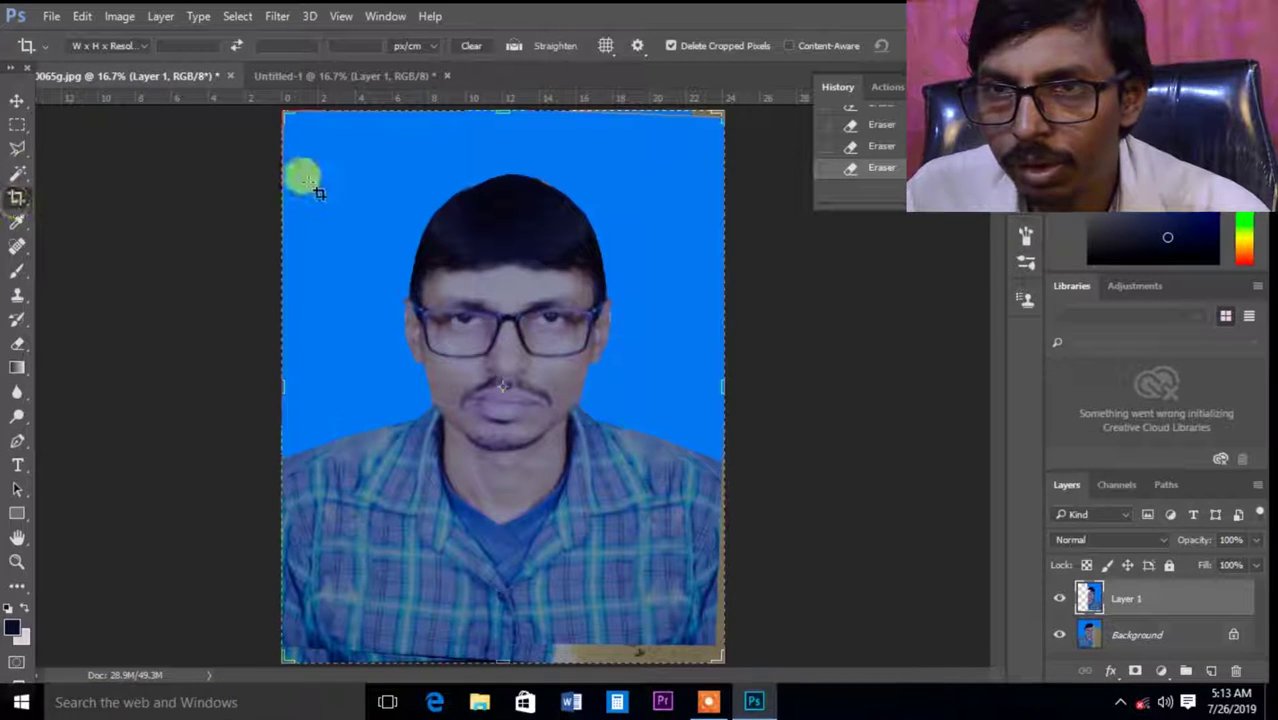
drag(296, 126, 697, 640)
key(Return)
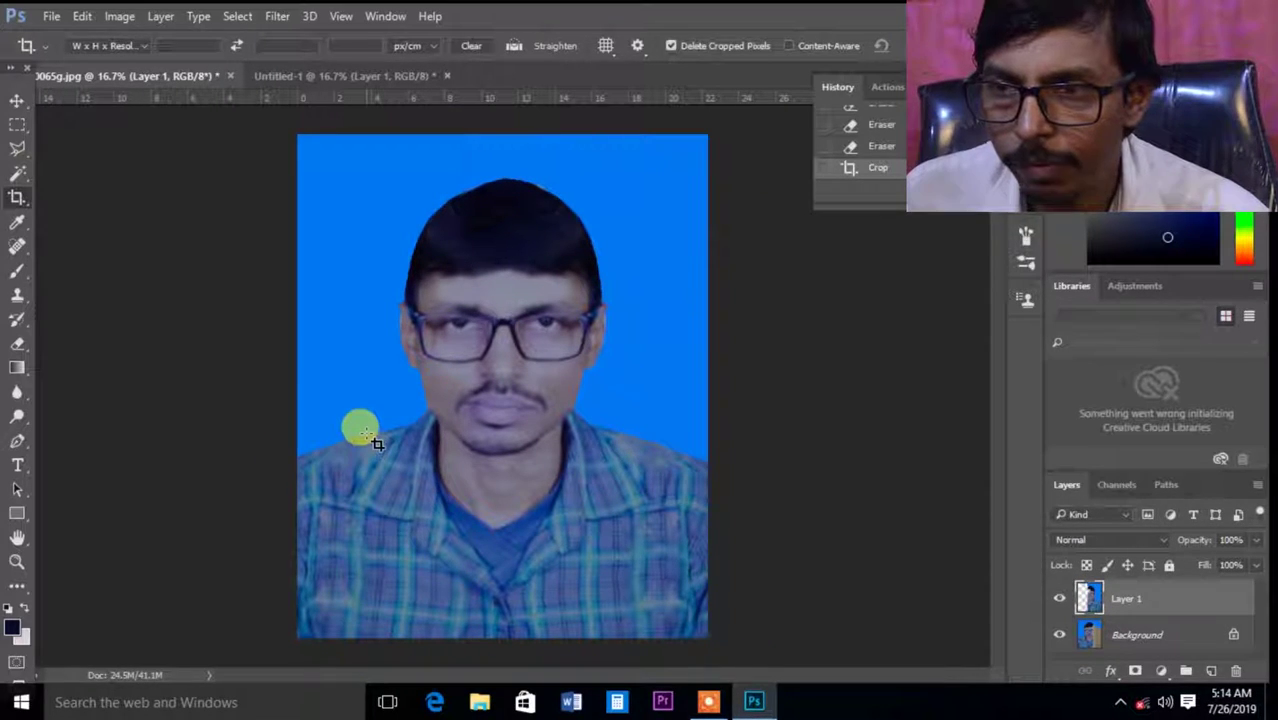
Step: Merge Layer 1 down into the Background layer with Ctrl+E
key(ctrl+plus)
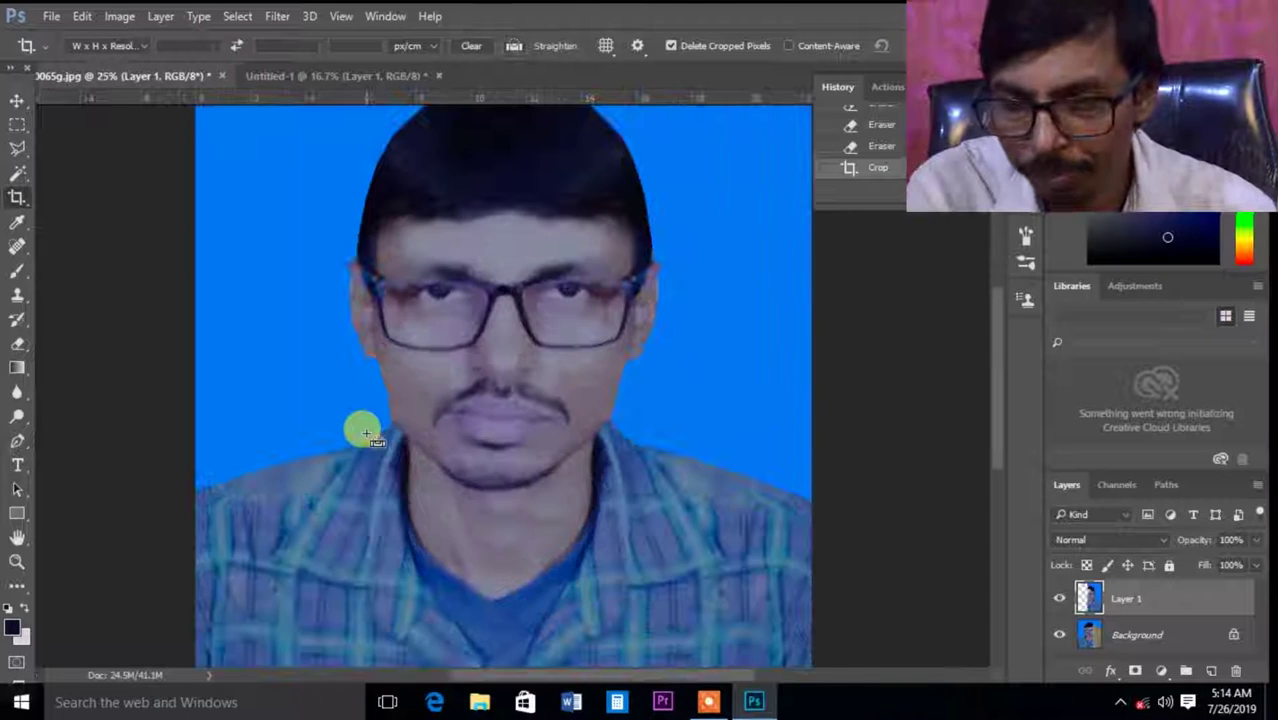
key(ctrl+plus)
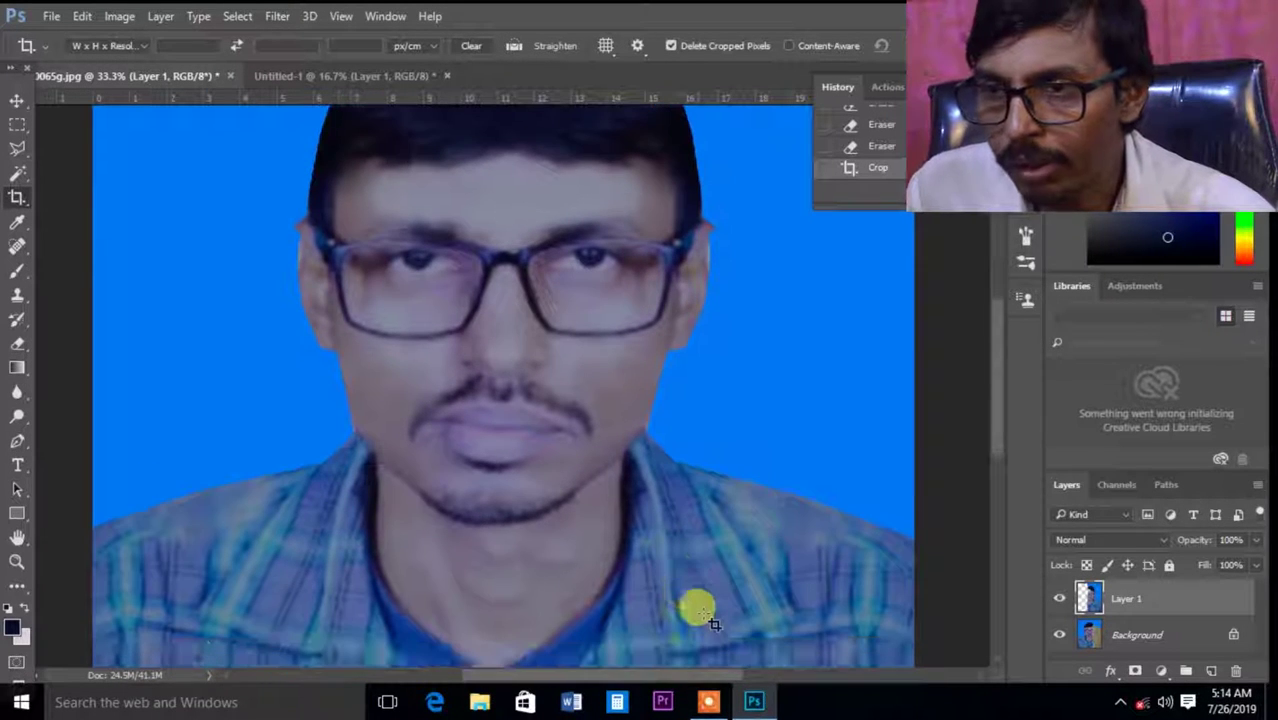
ctrl+click(1118, 605)
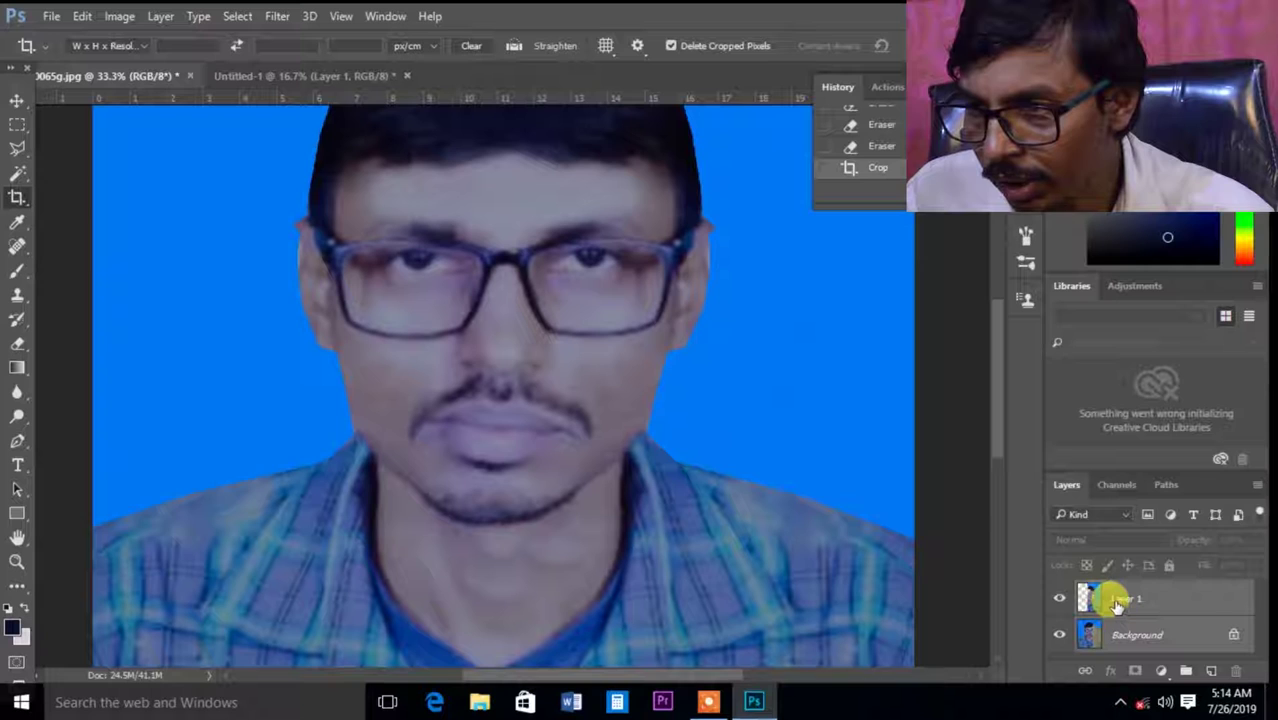
key(ctrl+e)
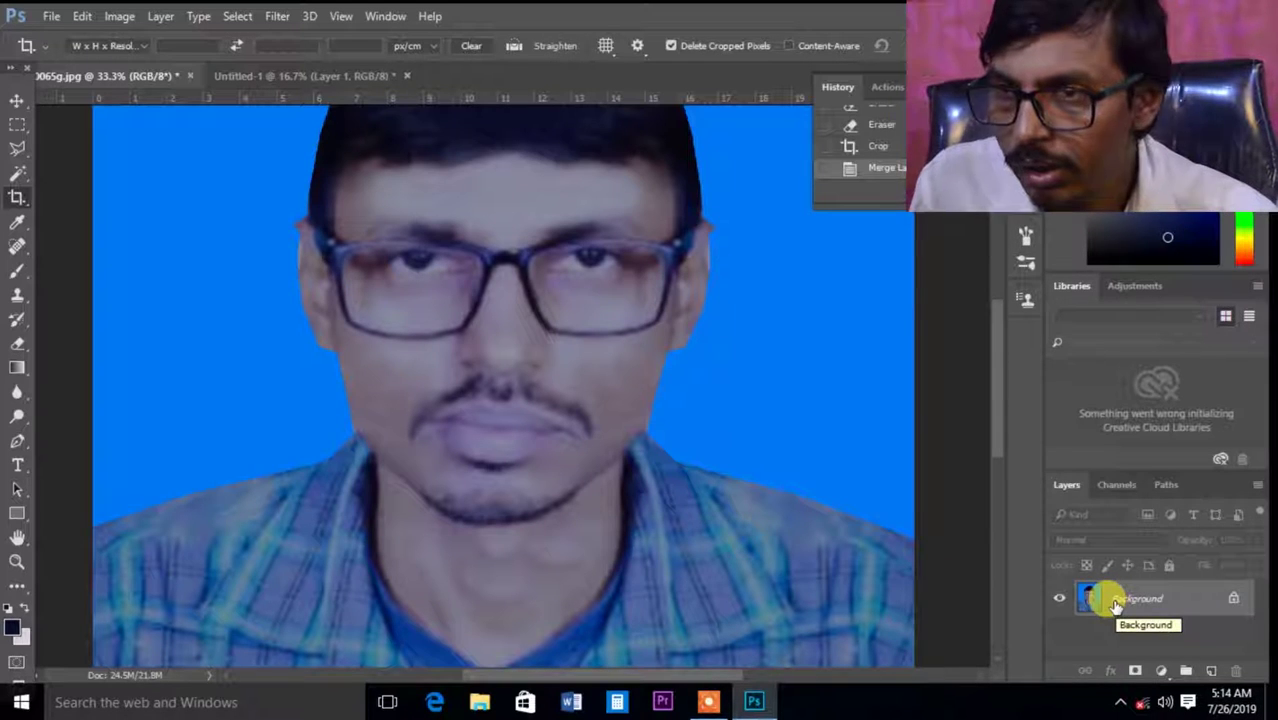
key(ctrl+minus)
key(ctrl+minus)
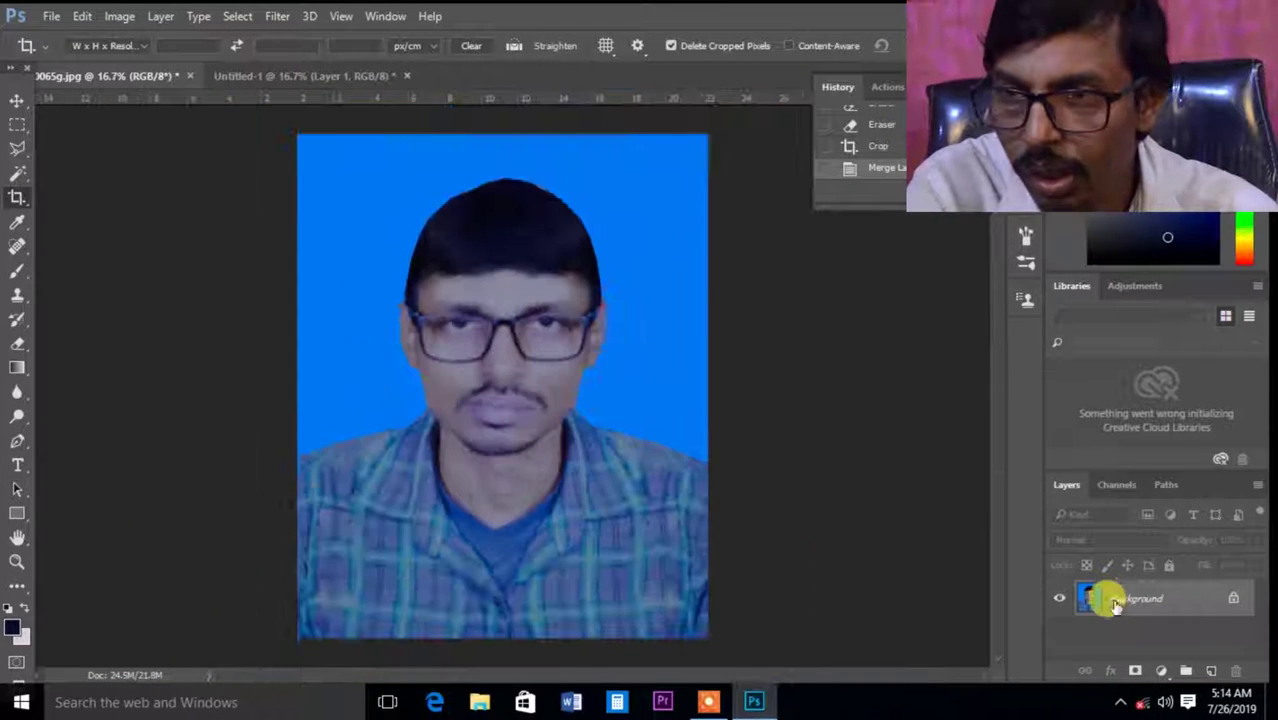
Step: Apply a Curves adjustment raising input 105 to output 137 to brighten the midtones
click(119, 16)
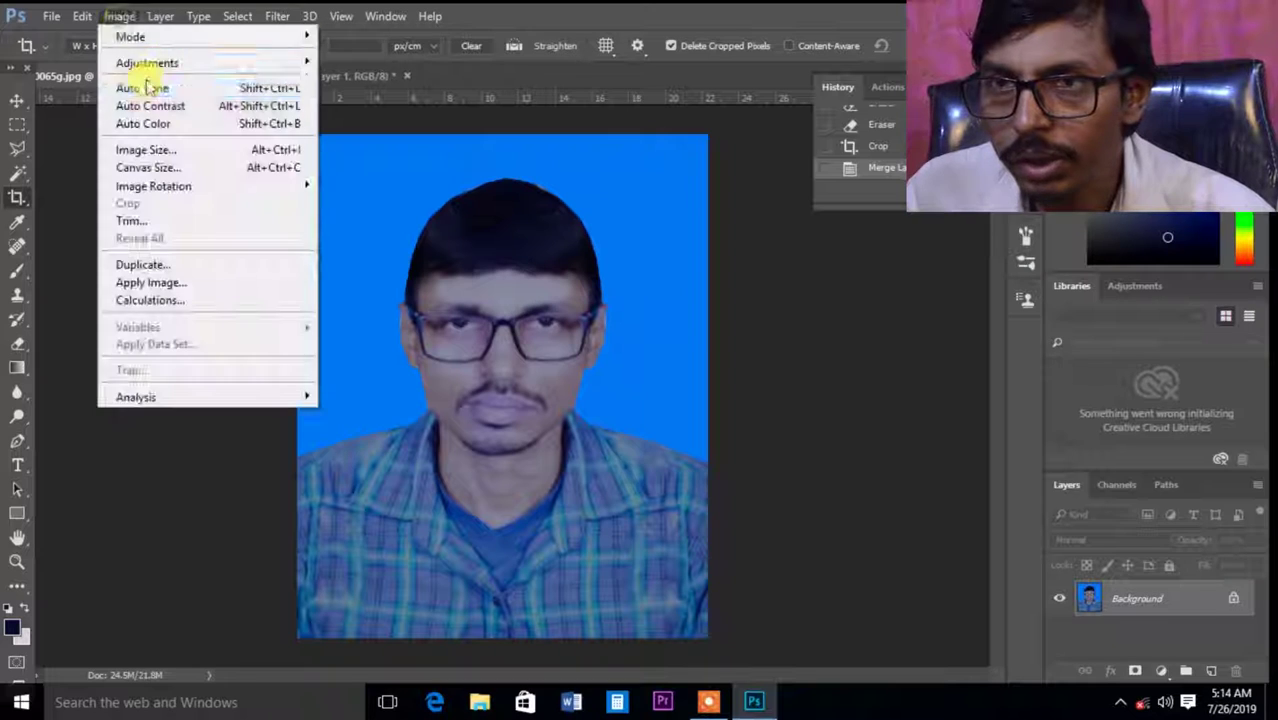
mouse_move(147, 63)
click(340, 94)
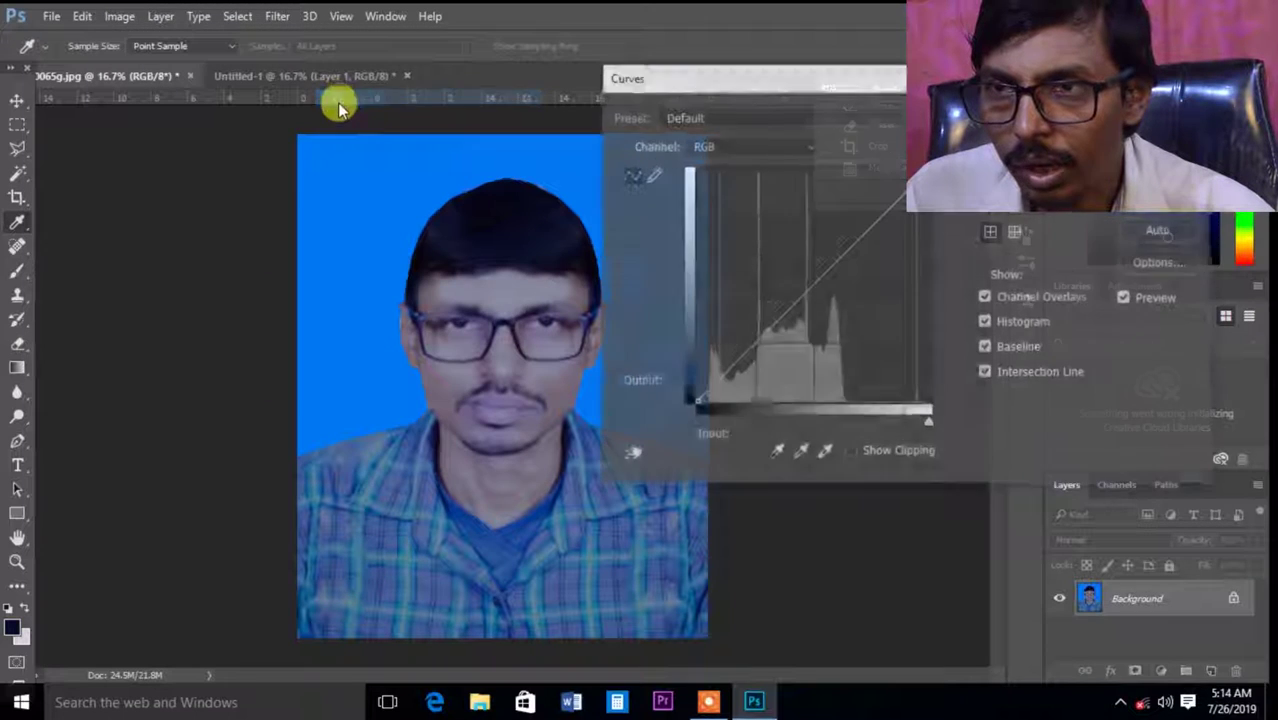
drag(812, 280, 792, 276)
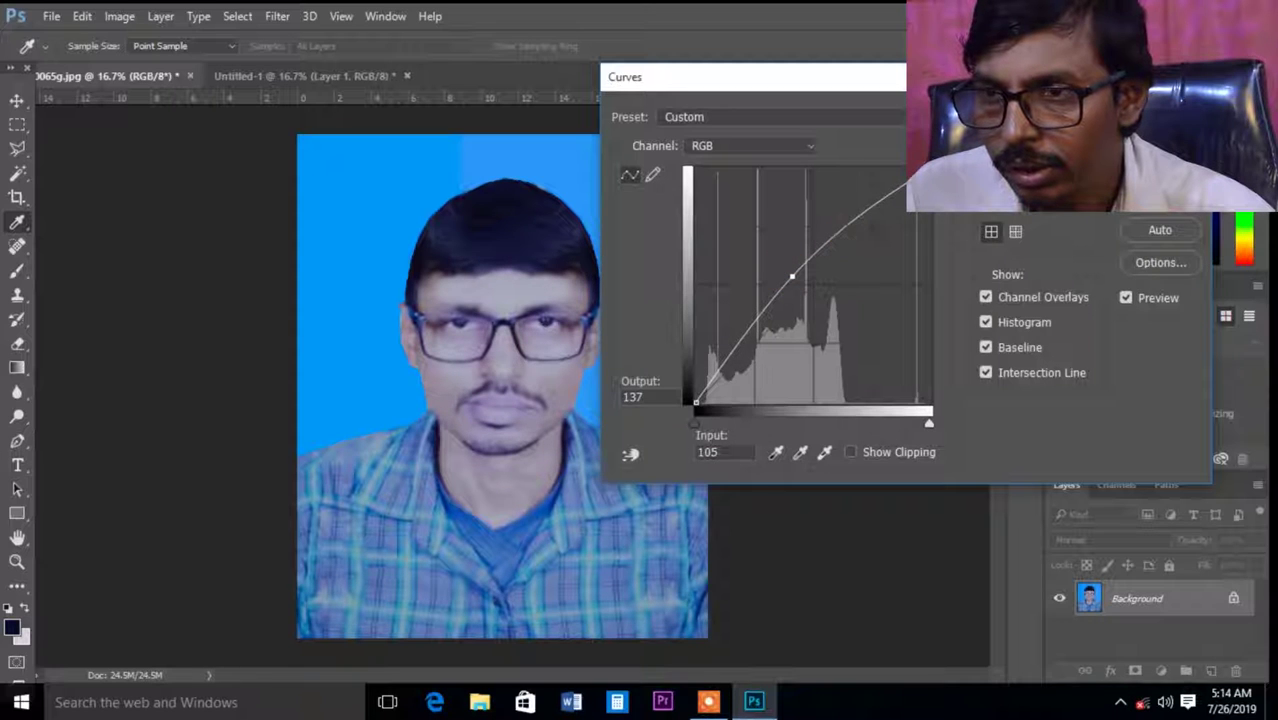
key(Return)
key(ctrl+plus)
key(ctrl+plus)
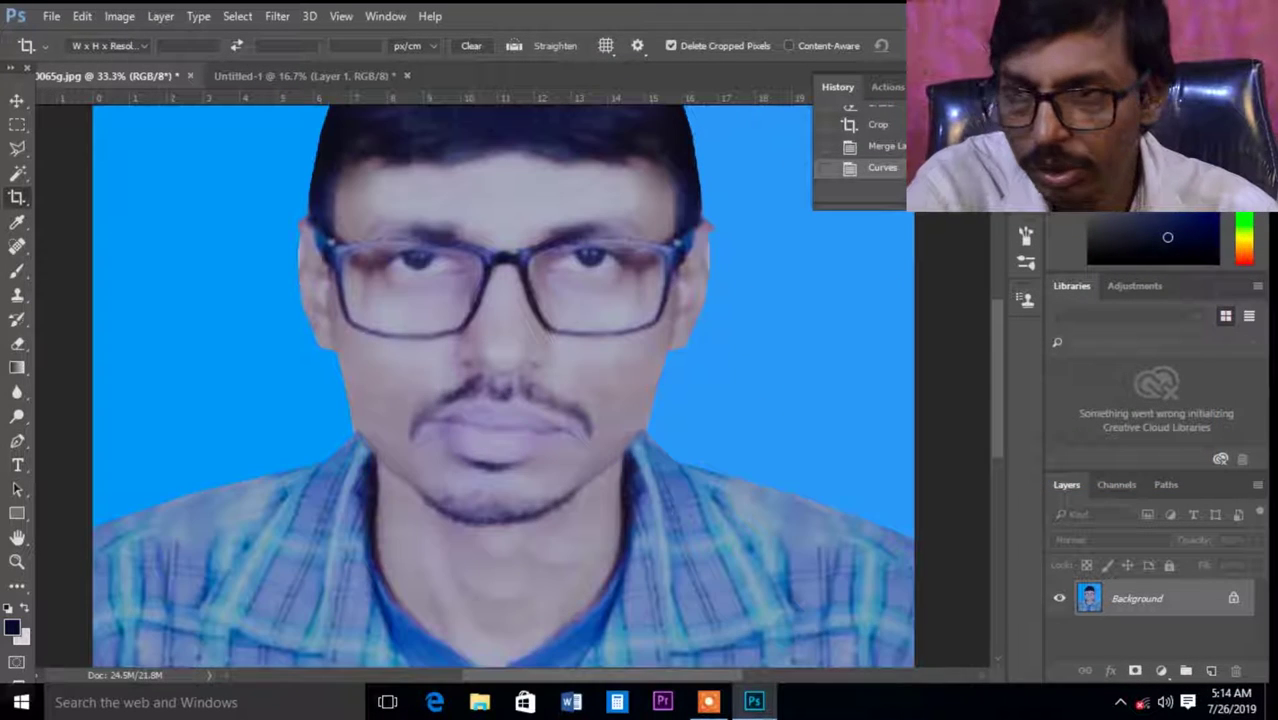
scroll(870, 200, up, 2)
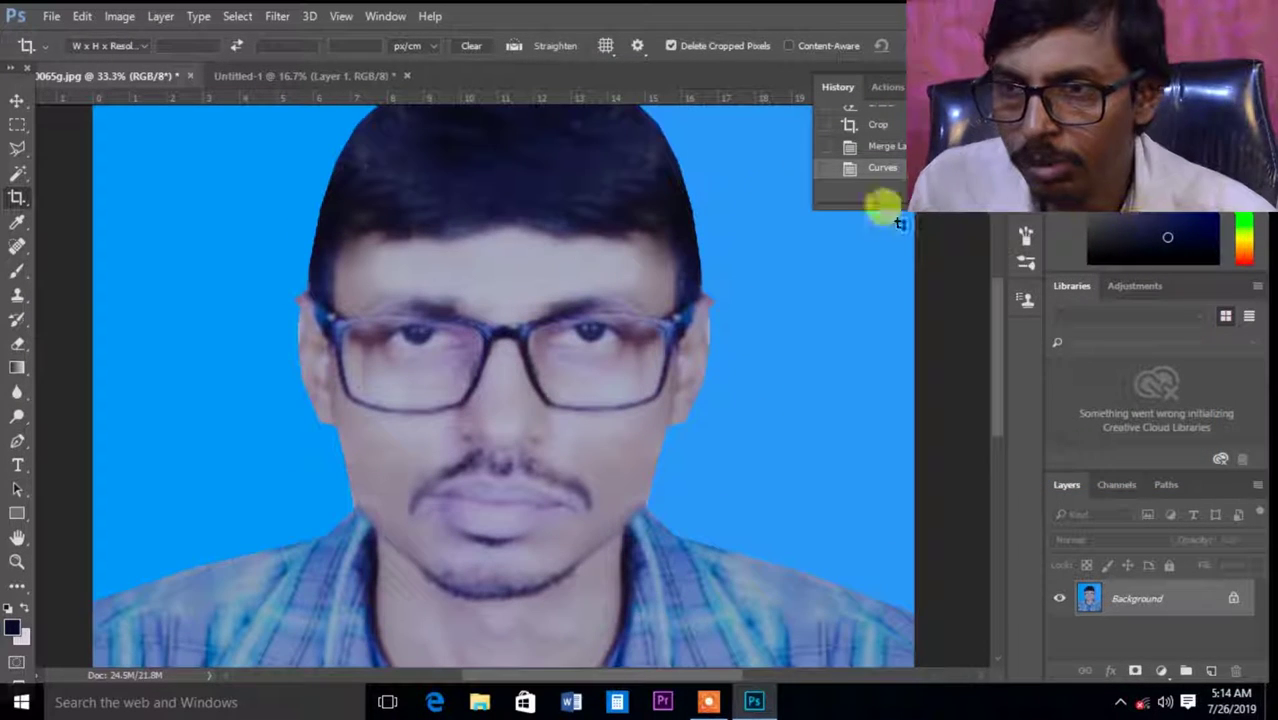
Step: Set up the Brush with a sampled light skin tone, 35% opacity and 26% flow
click(17, 270)
alt+click(485, 264)
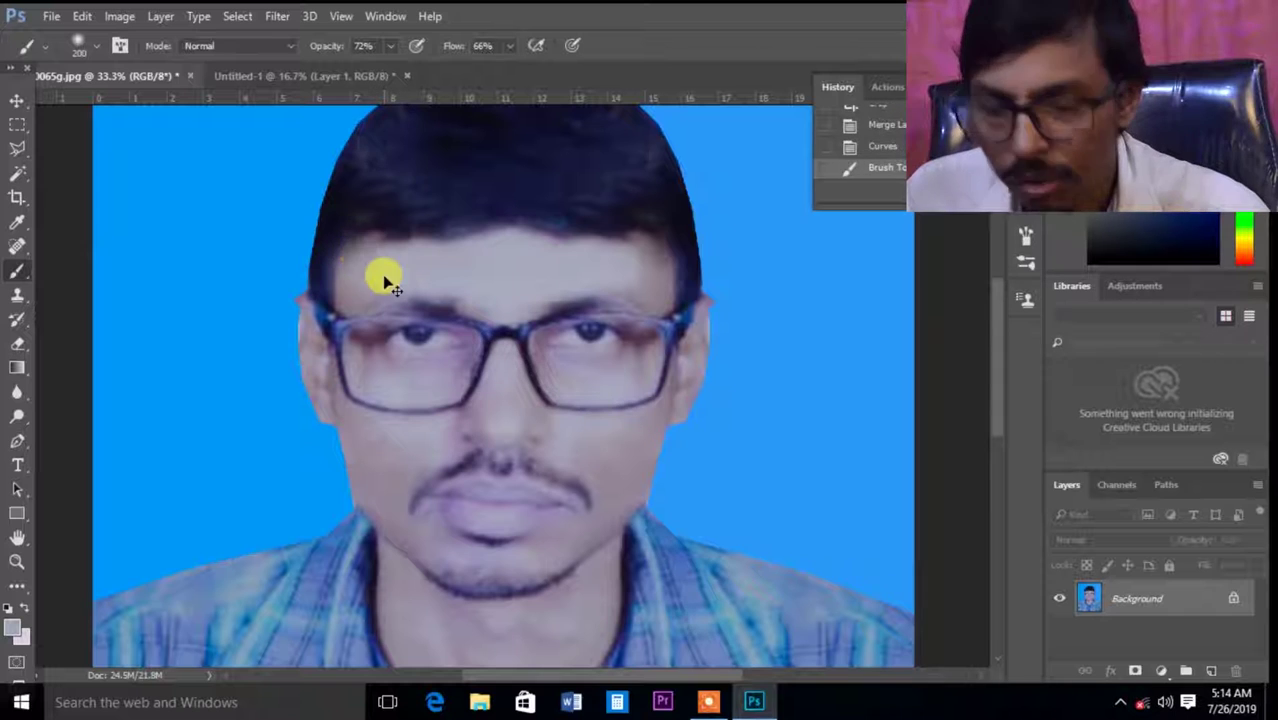
click(509, 46)
drag(505, 66, 471, 72)
Step: Paint softly over the forehead below the hairline to even out the skin
mouse_move(383, 246)
mouse_down()
mouse_move(605, 251)
mouse_move(391, 240)
mouse_up()
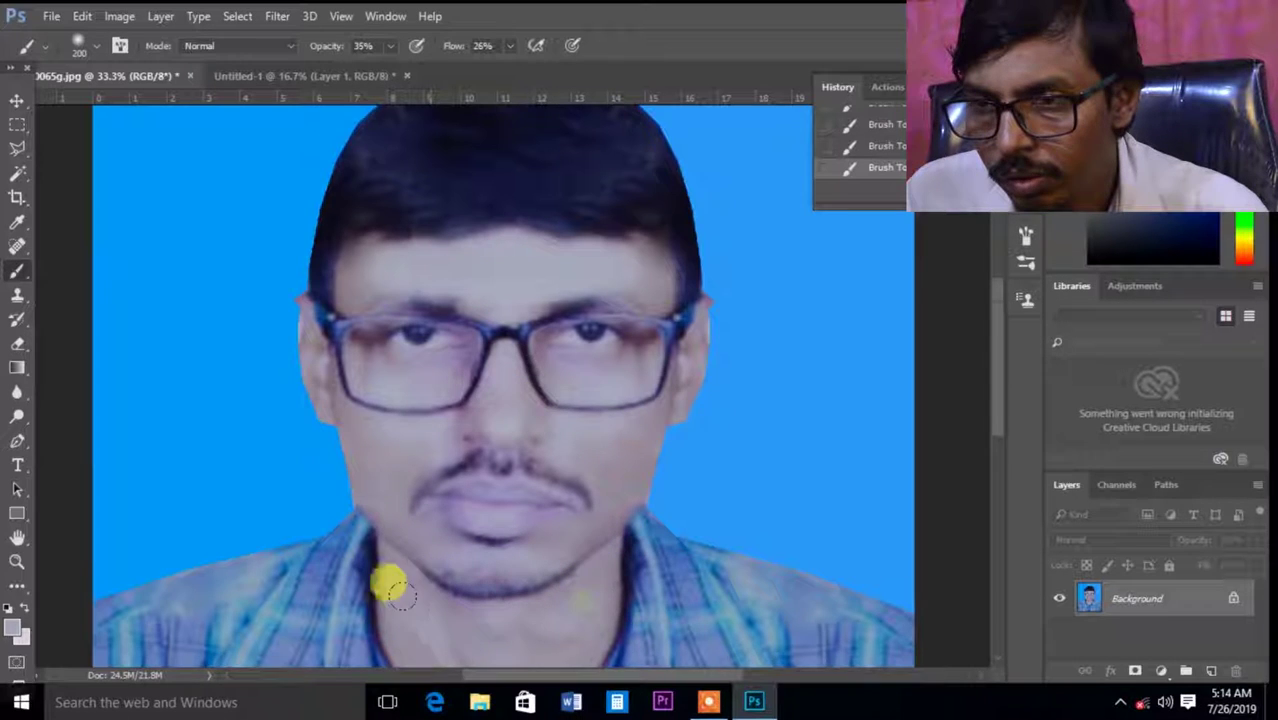
scroll(408, 600, down, 3)
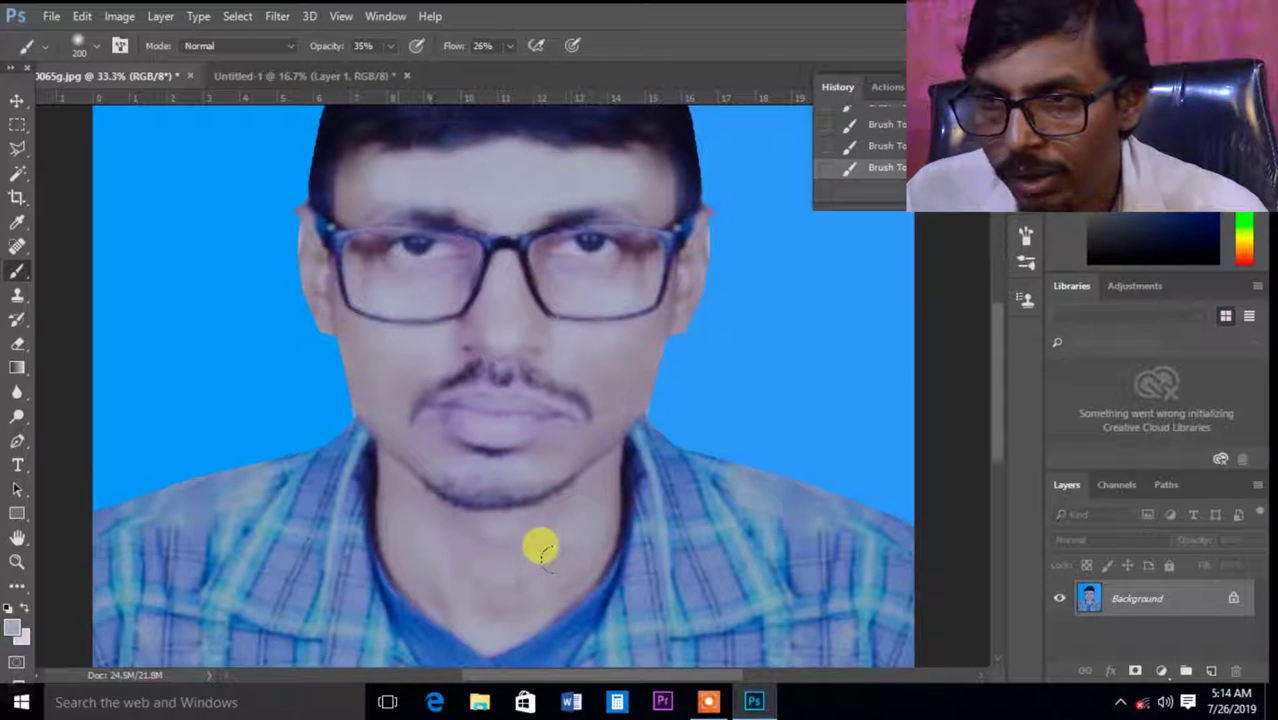
scroll(540, 546, up, 3)
scroll(455, 420, down, 3)
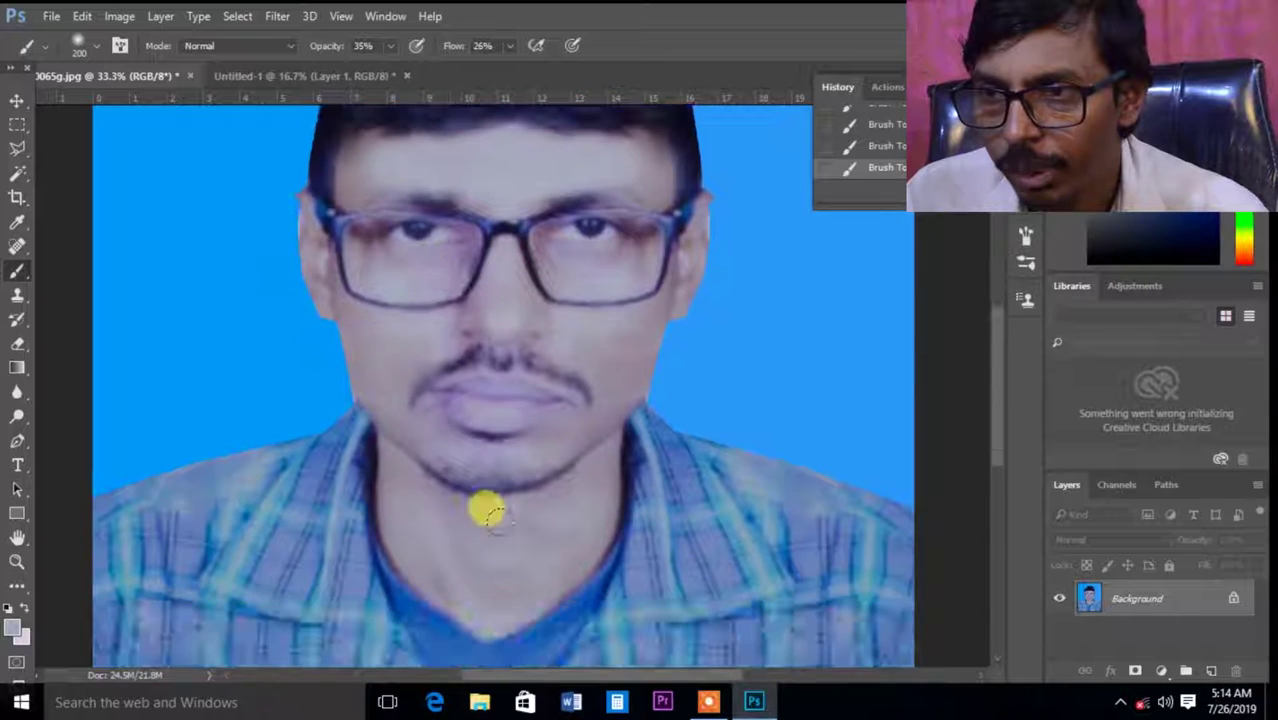
scroll(487, 508, up, 2)
scroll(505, 525, down, 1)
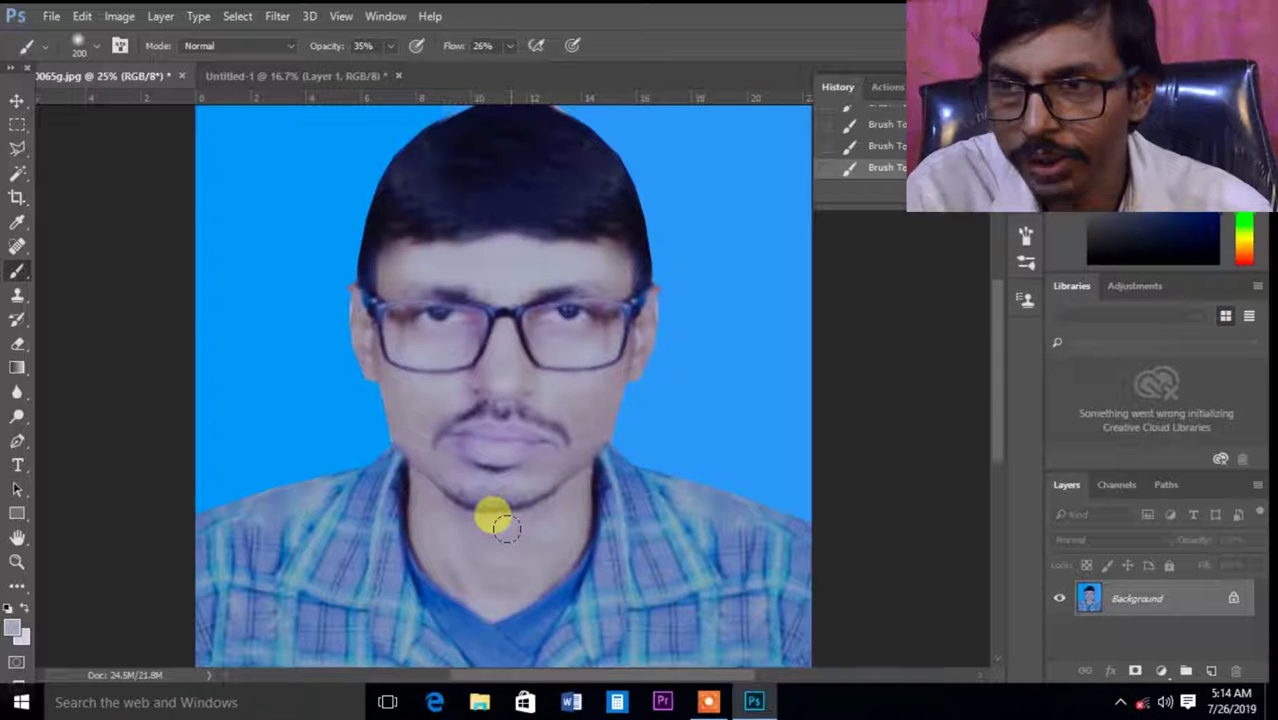